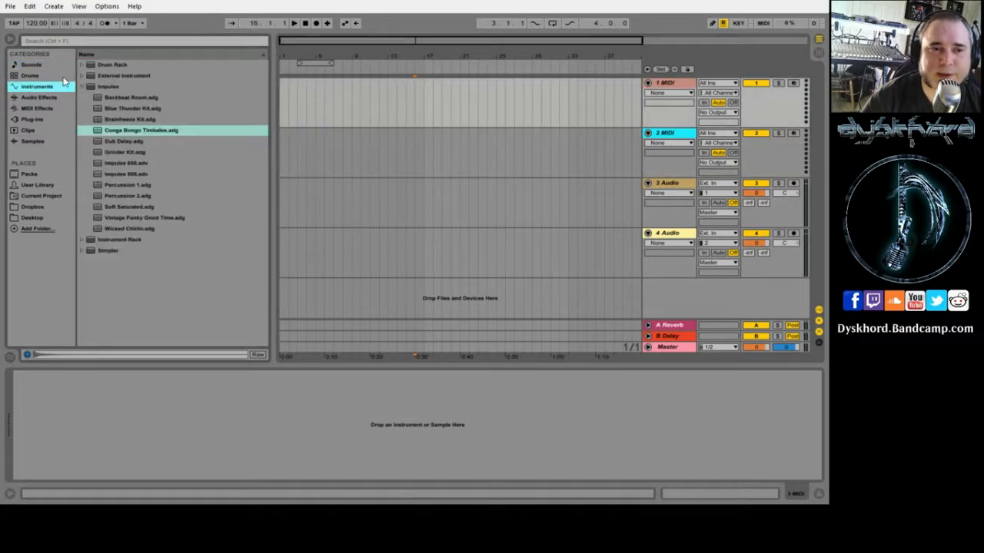
- Expand the Instrument Rack presets and audition Haunted Bell and Marty Bells on track 1
left_click(81, 89)
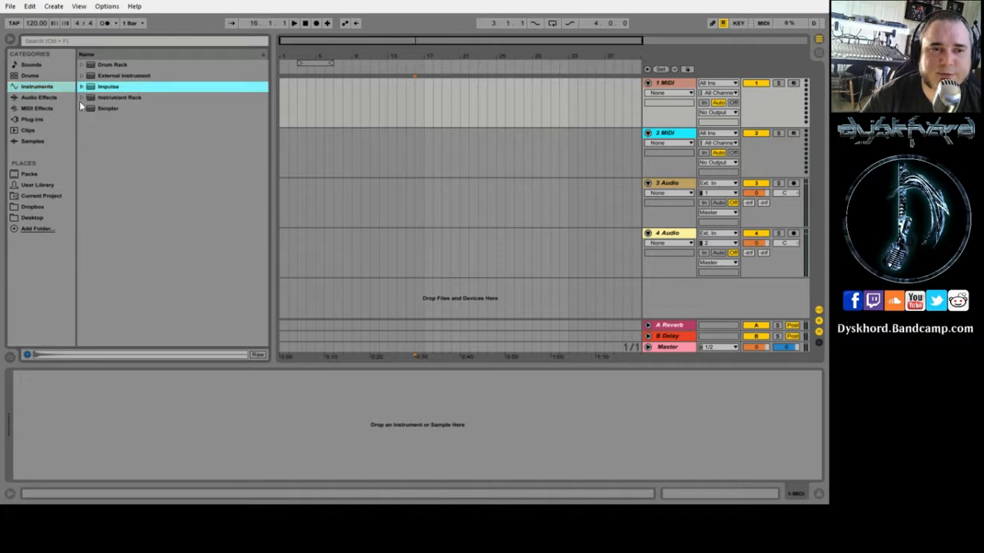
left_click(83, 98)
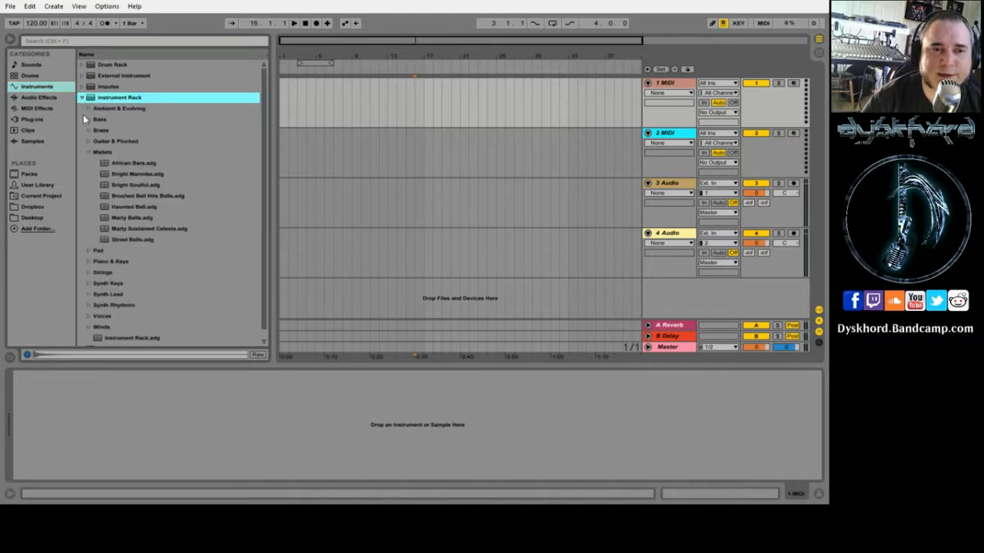
double_click(108, 207)
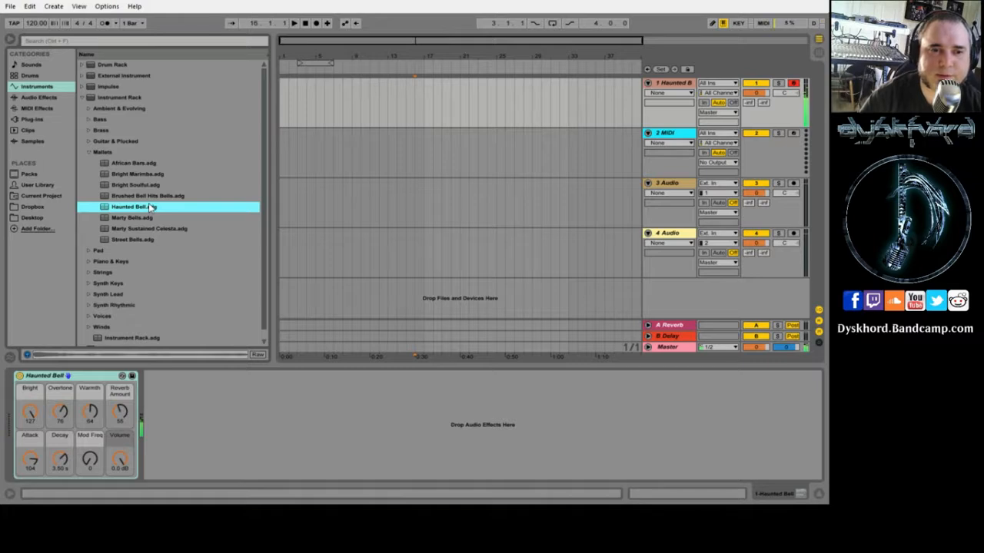
left_click(106, 218)
double_click(107, 218)
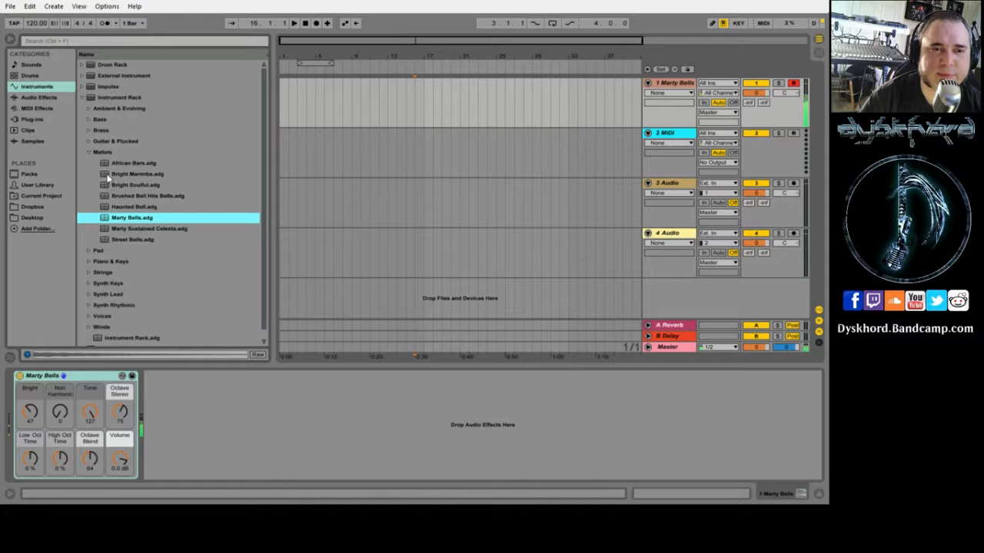
- Try Flange Harp, Hard Mute and Shamisen from Guitar & Plucked, ending on Ionosphere Guitar
left_click(100, 143)
left_click(89, 141)
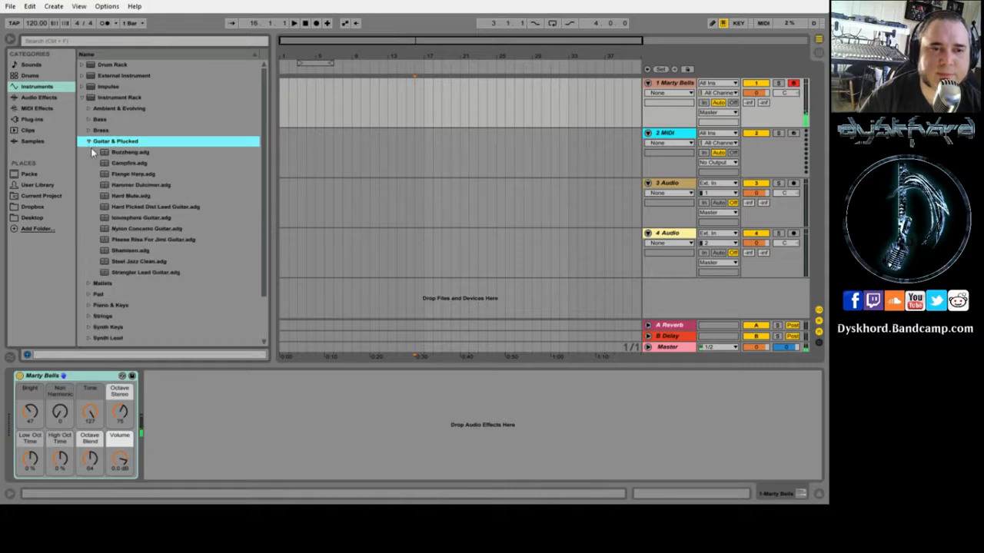
double_click(108, 176)
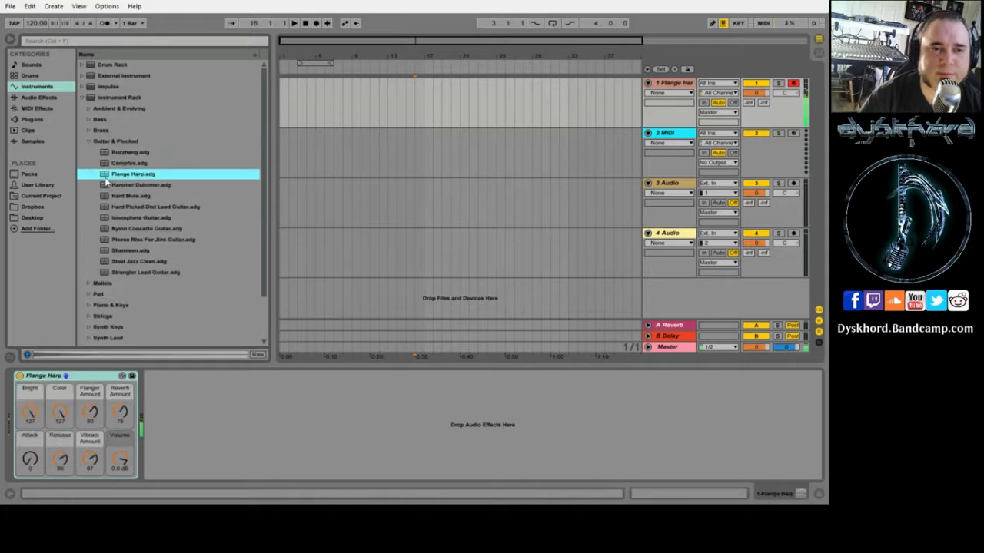
double_click(107, 196)
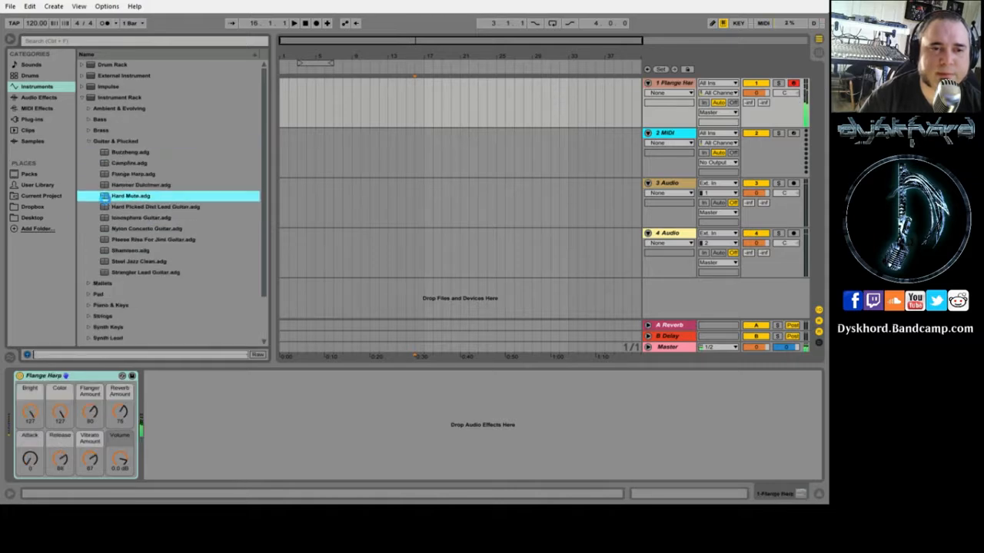
double_click(112, 251)
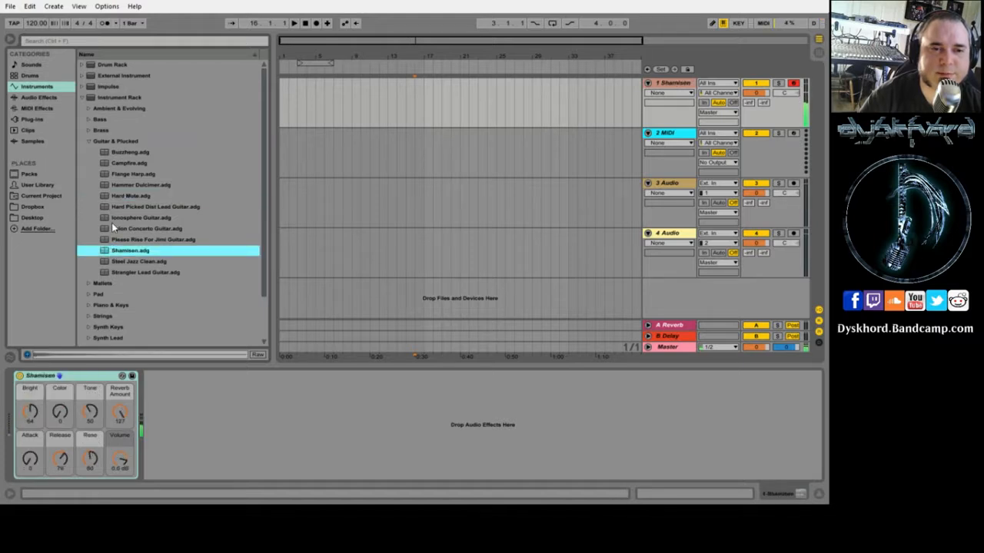
double_click(112, 220)
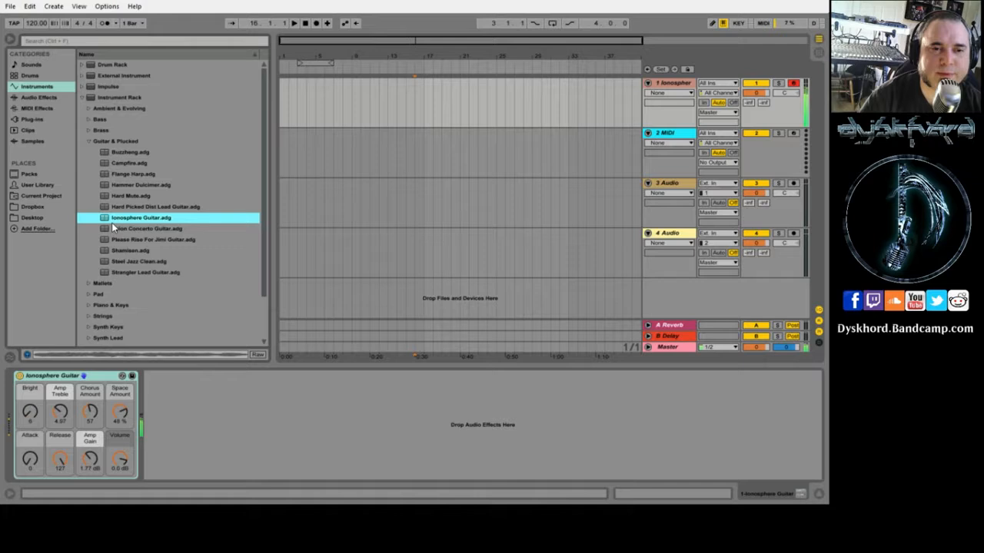
- Audition Chimes and Bow, Glass Cave Mirror, Jarble Disto Bass and Euro Dance Lead on track 1
left_click(88, 109)
double_click(107, 143)
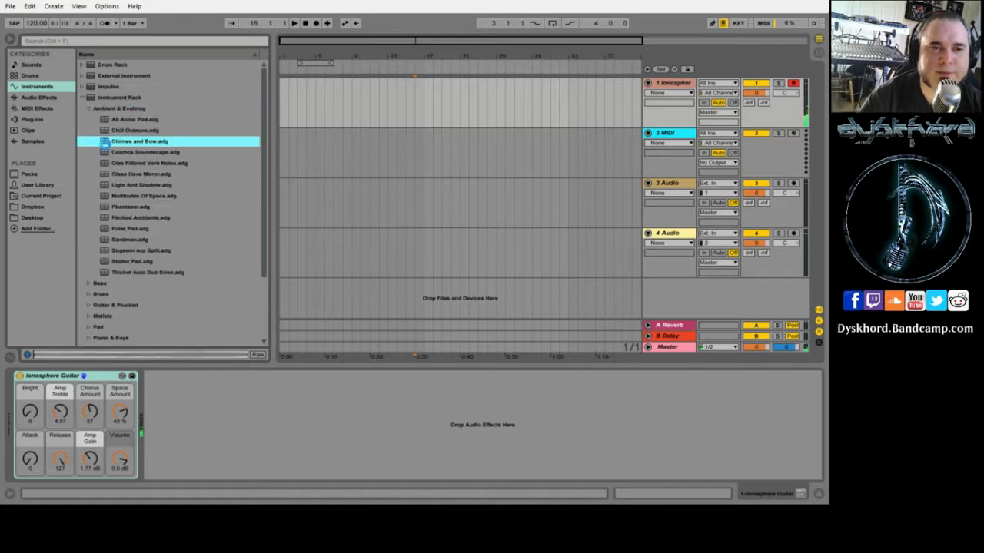
double_click(115, 177)
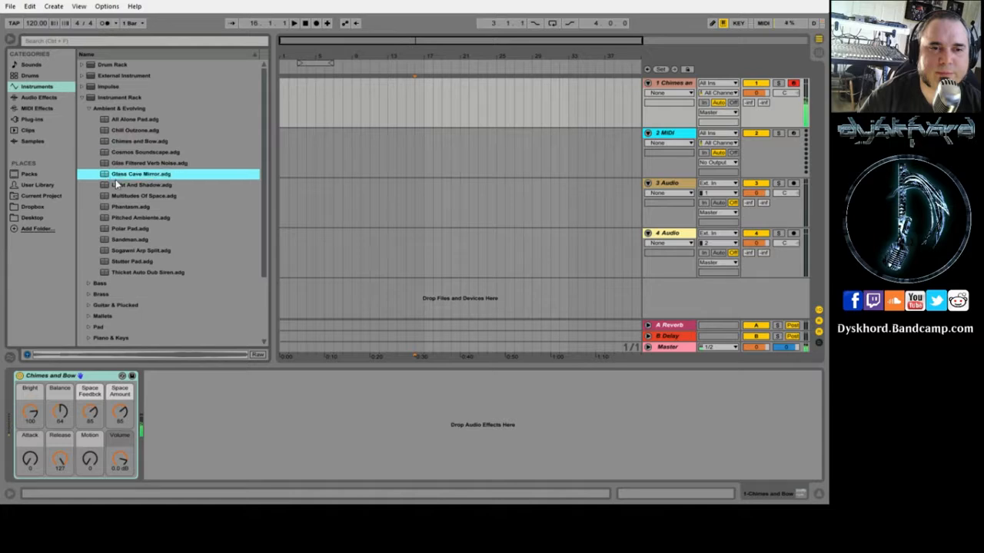
scroll(94, 246, "down", 3)
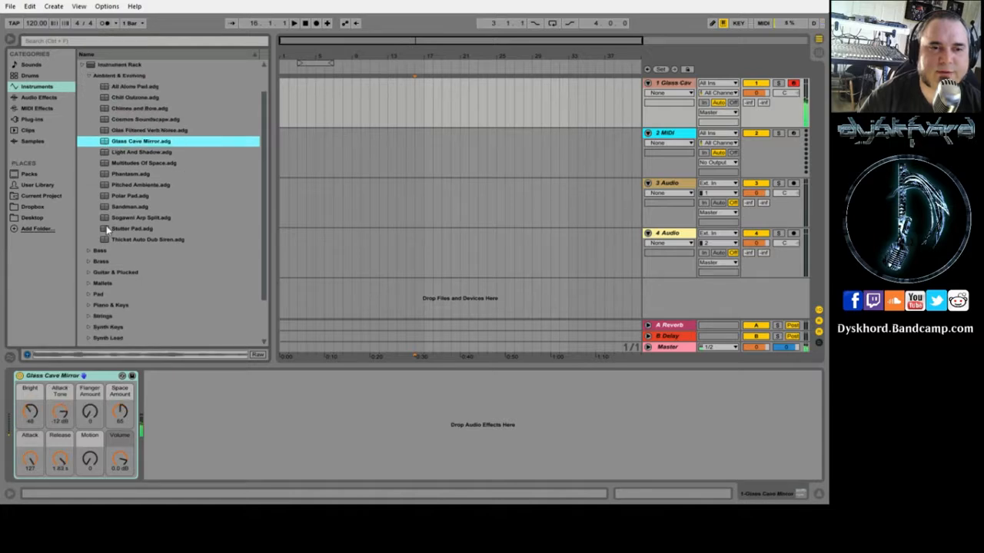
left_click(89, 218)
double_click(121, 229)
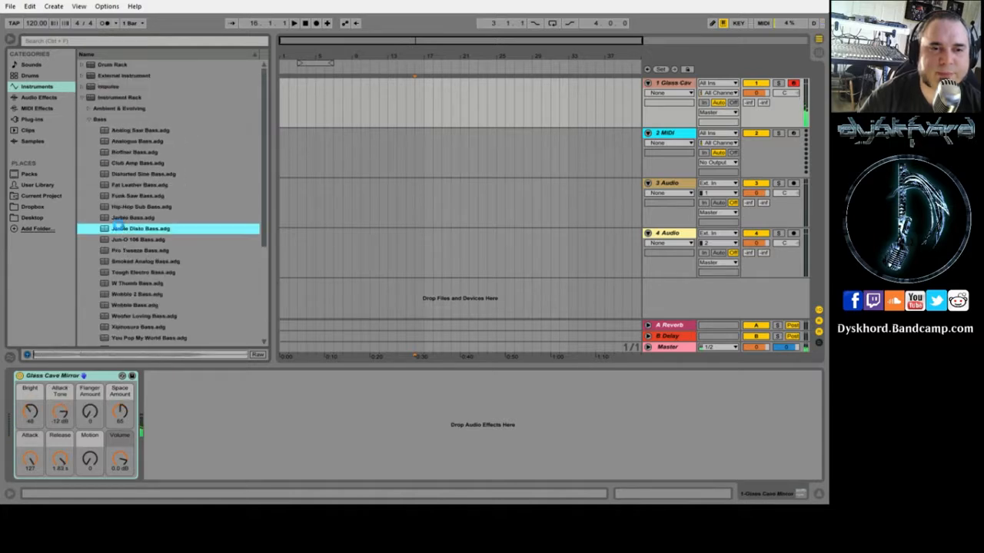
left_click(91, 120)
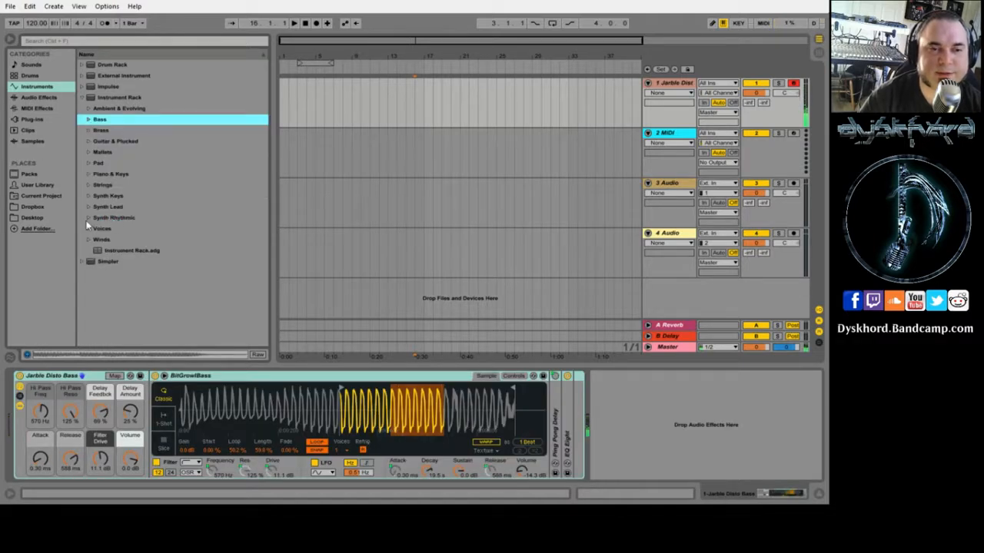
left_click(89, 218)
double_click(115, 253)
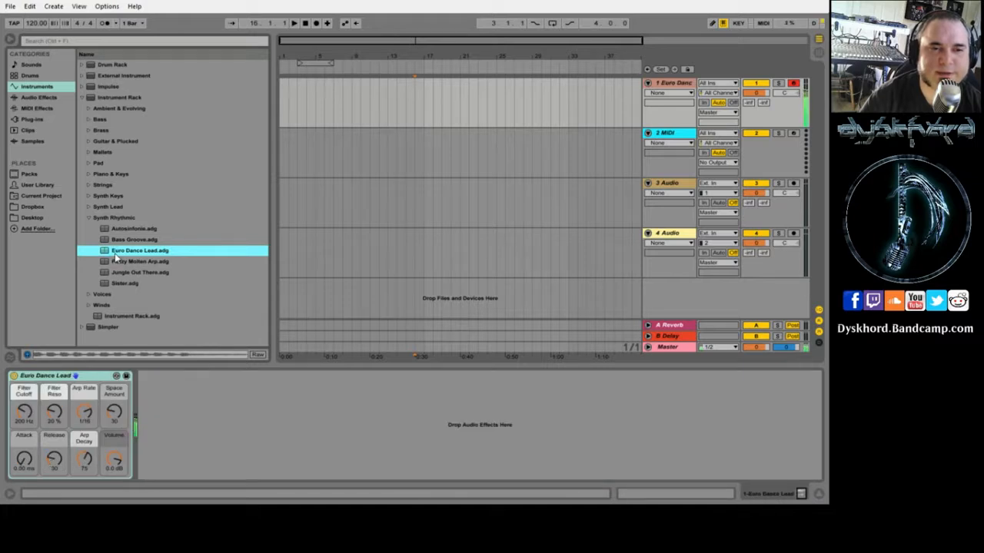
- Try Bright Saw Lead, then settle on Epic Grain Lead from the Synth Lead folder
left_click(90, 206)
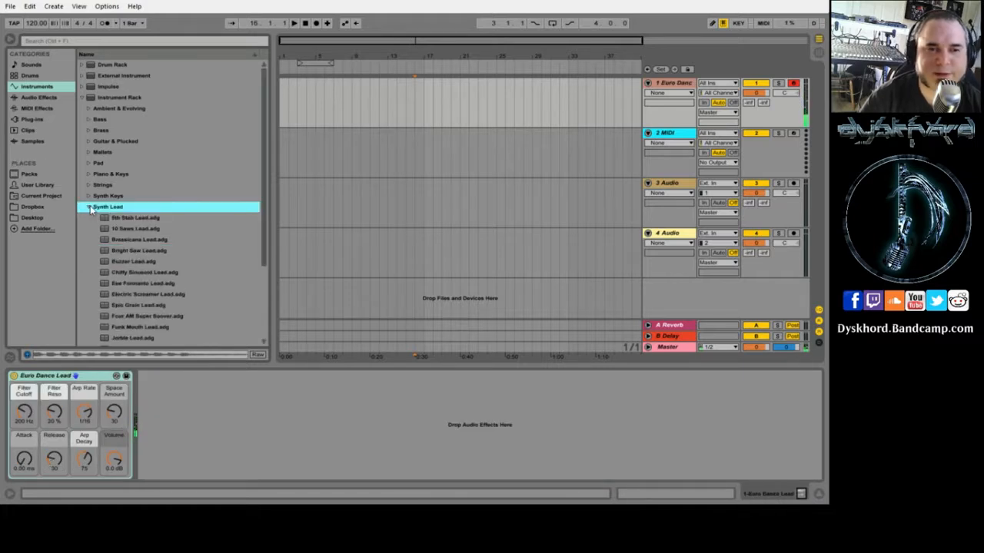
left_click(116, 252)
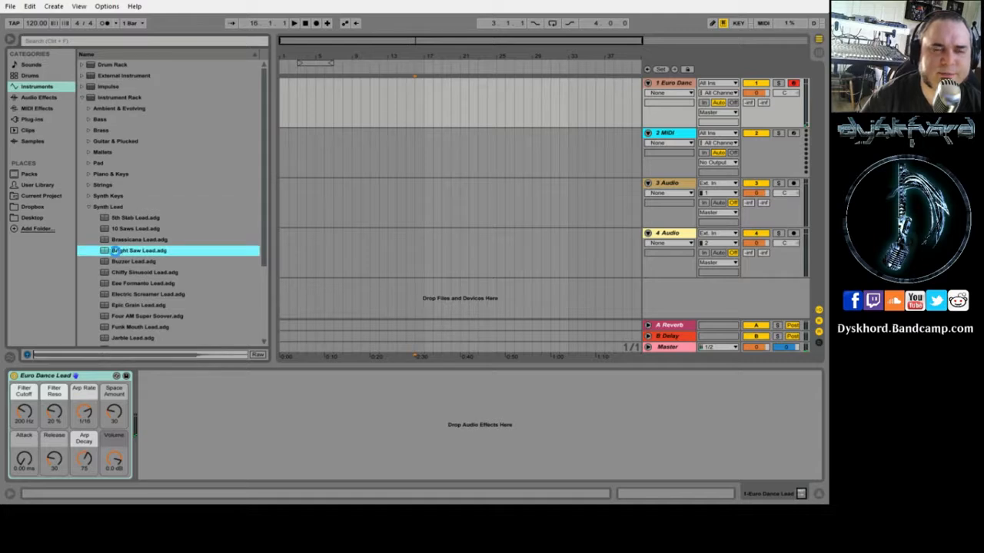
double_click(116, 251)
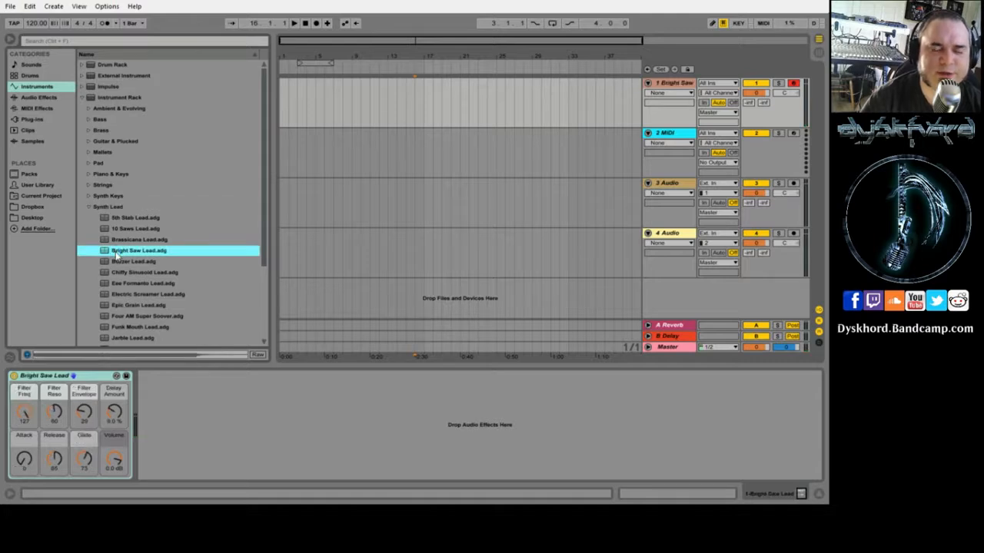
left_click(121, 308)
double_click(120, 307)
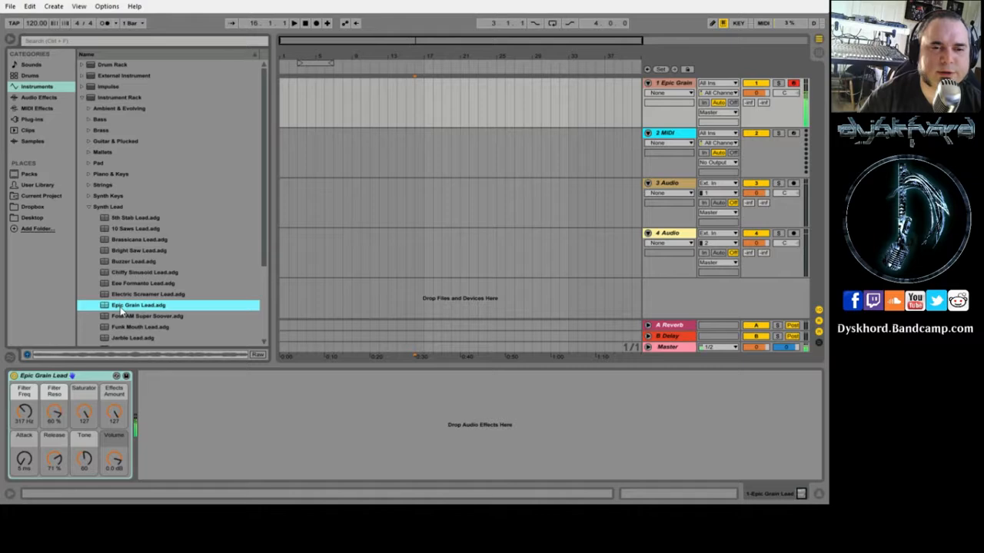
left_click(88, 209)
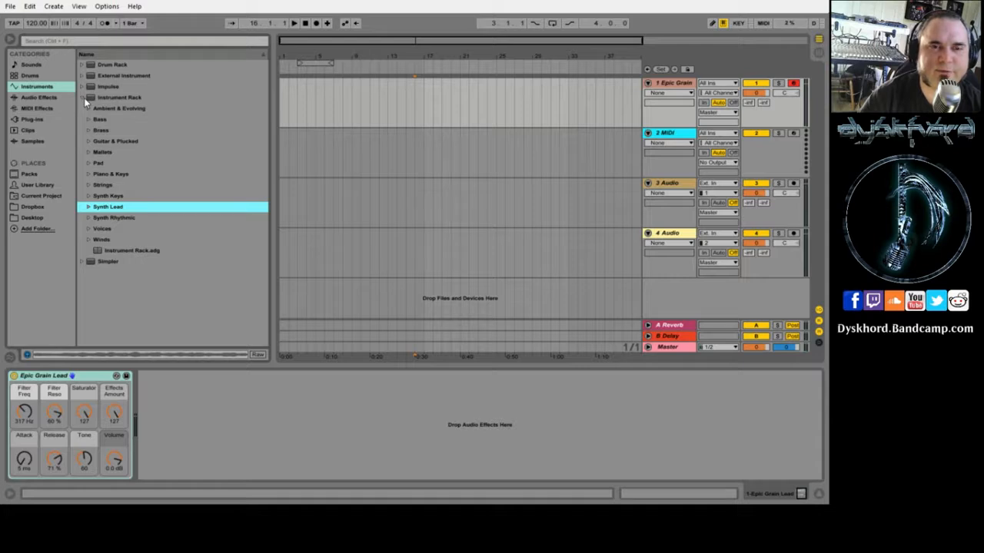
- Switch the browser to the Audio Effects list and scroll through it
left_click(34, 98)
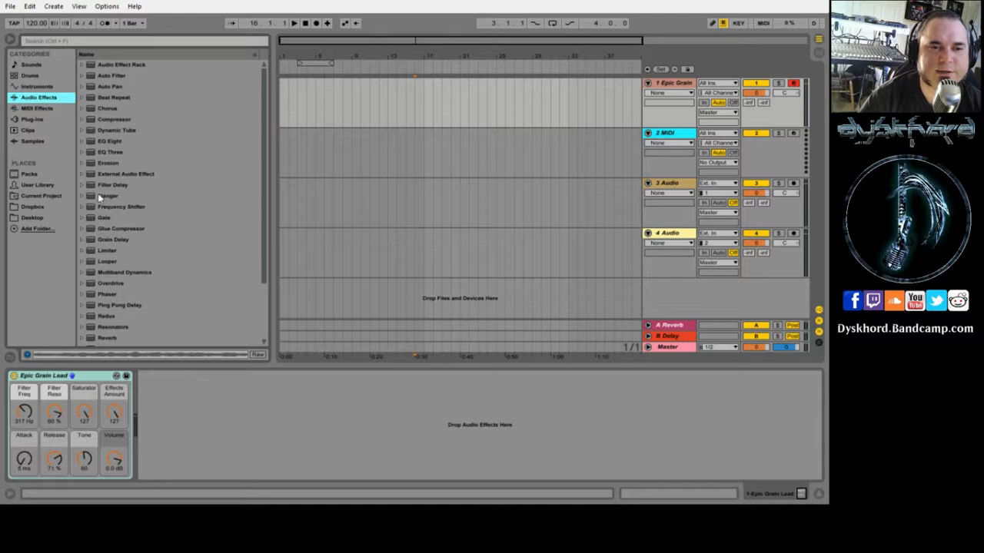
left_click(36, 87)
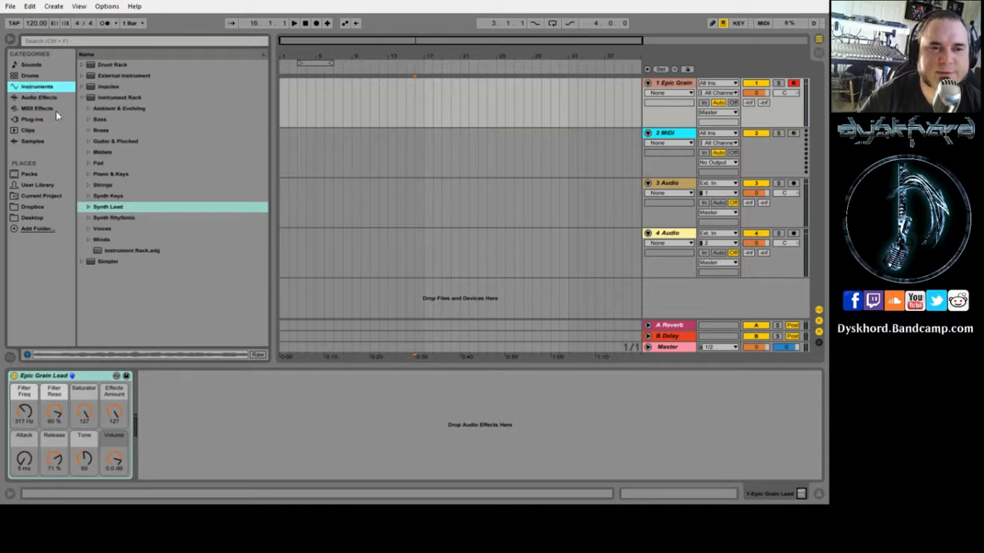
left_click(31, 99)
scroll(104, 188, "down", 3)
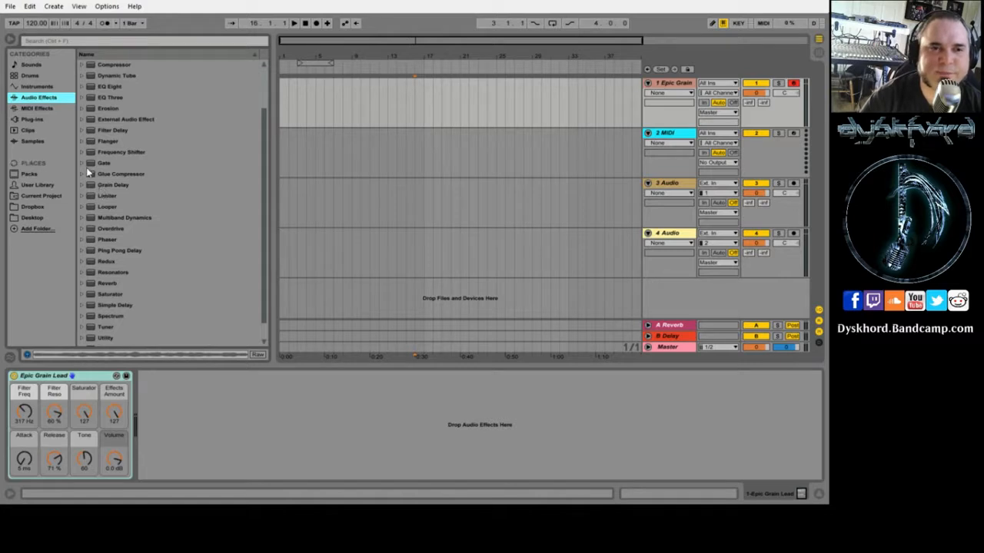
scroll(142, 329, "down", 2)
scroll(145, 298, "up", 4)
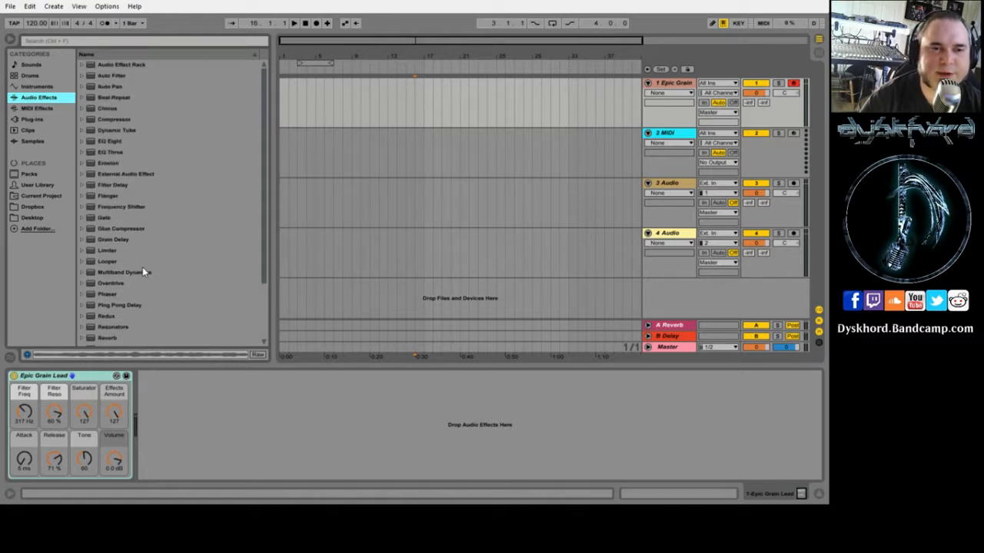
- Peek into EQ Eight's Drums, Filter and Formant presets, then show the Chorus presets
left_click(83, 141)
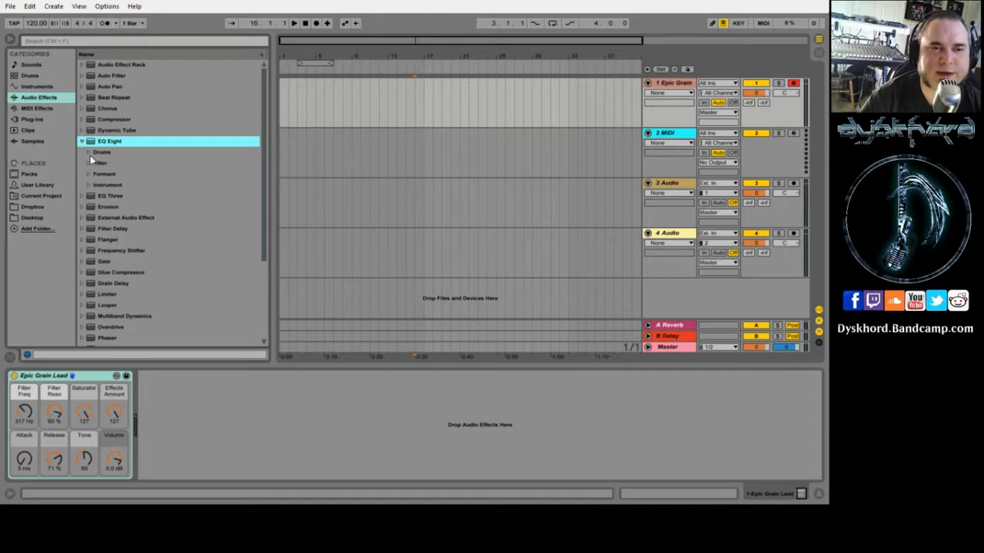
left_click(89, 153)
left_click(89, 152)
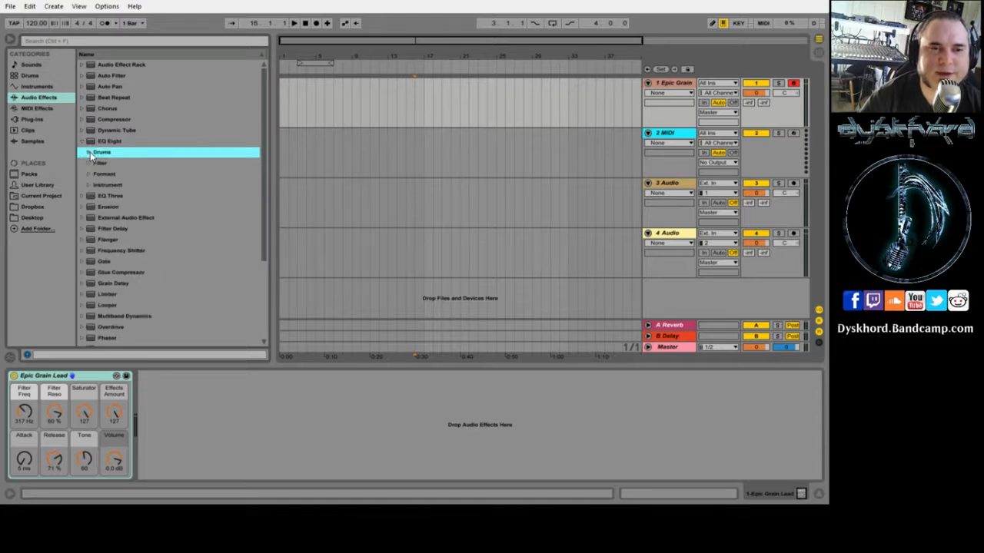
left_click(85, 164)
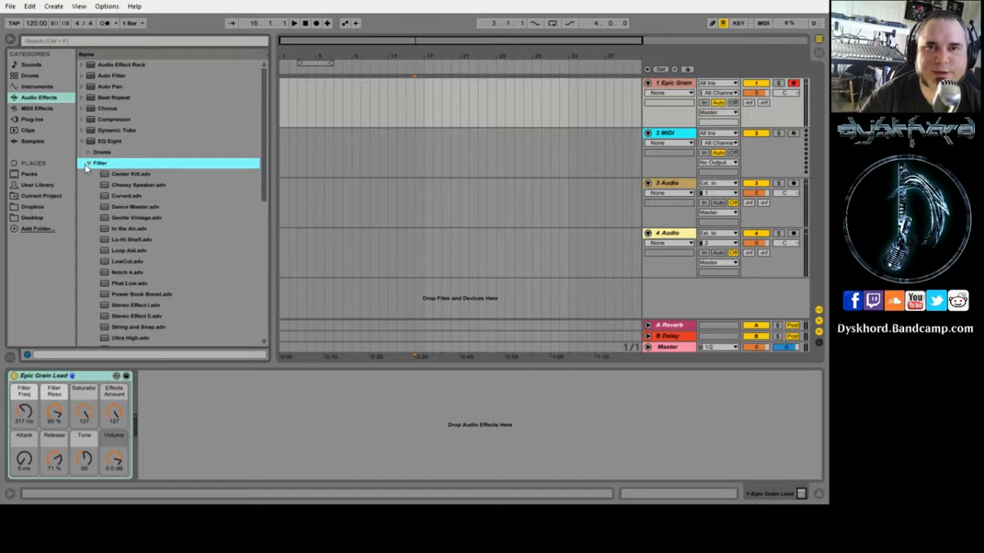
left_click(85, 164)
left_click(88, 175)
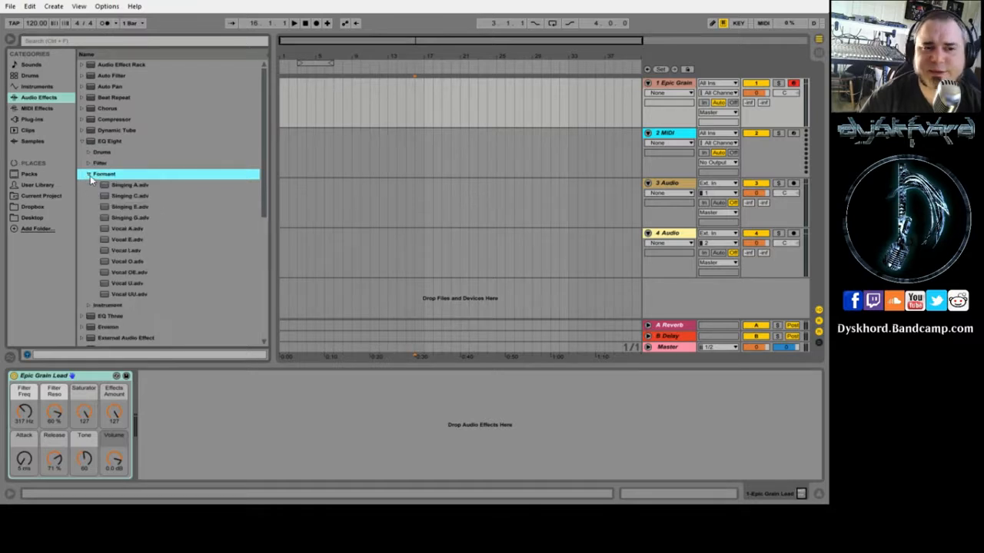
left_click(90, 176)
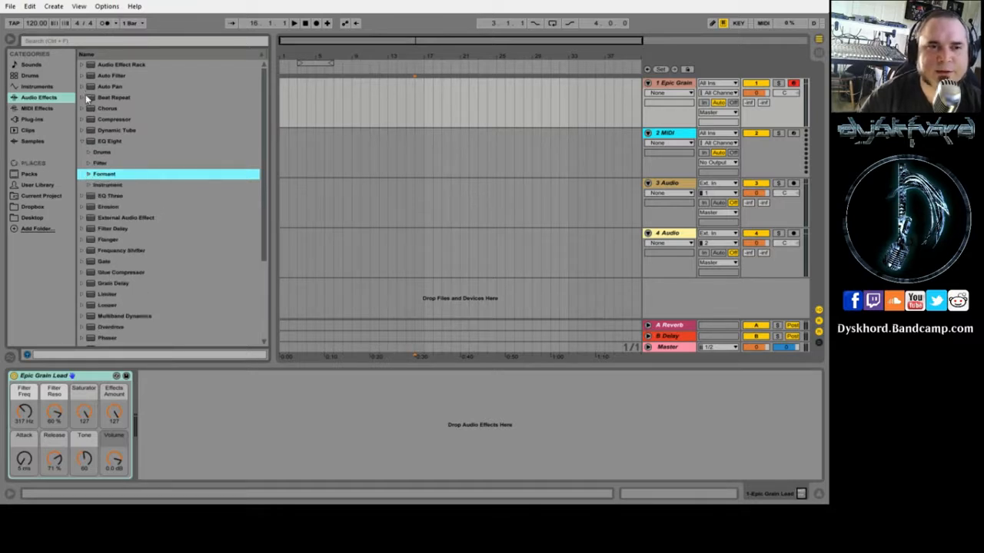
left_click(83, 108)
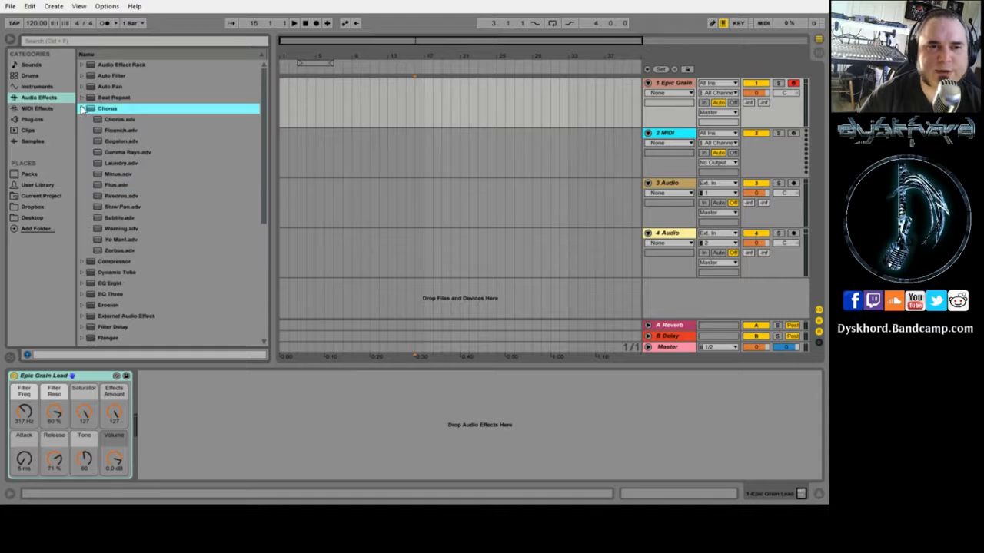
- Chain the Minus and Slow Pan chorus presets after Epic Grain Lead, then bring up Slow Pan's options
double_click(101, 175)
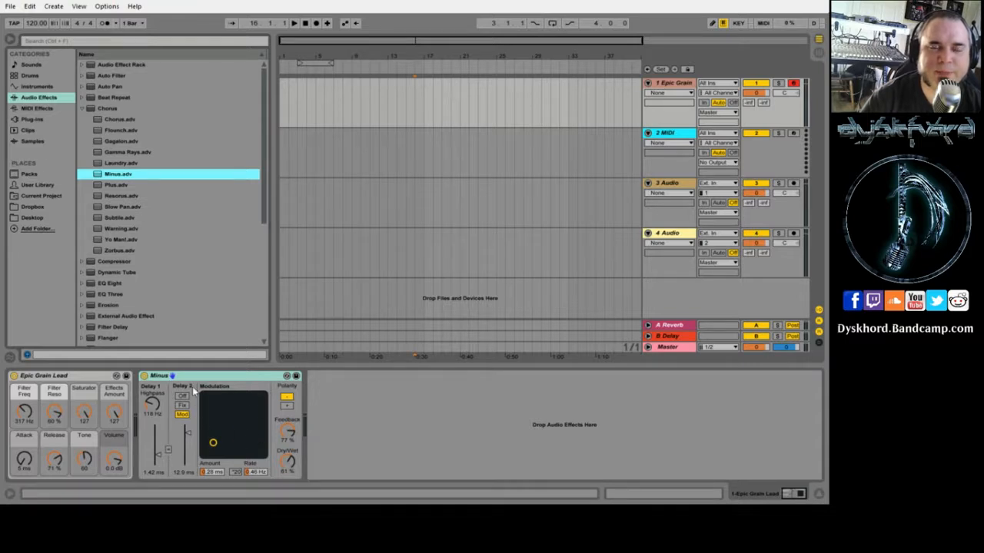
double_click(99, 210)
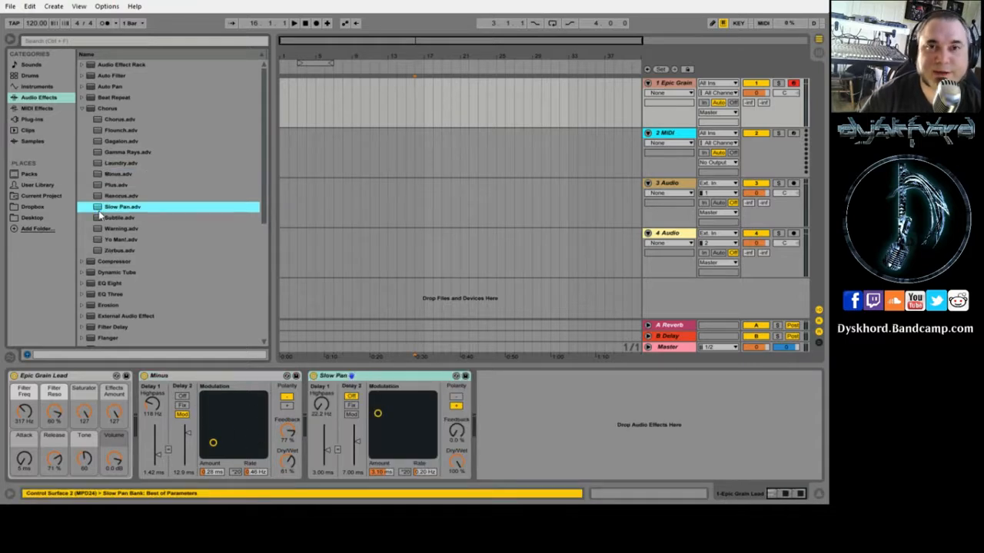
left_click(401, 377)
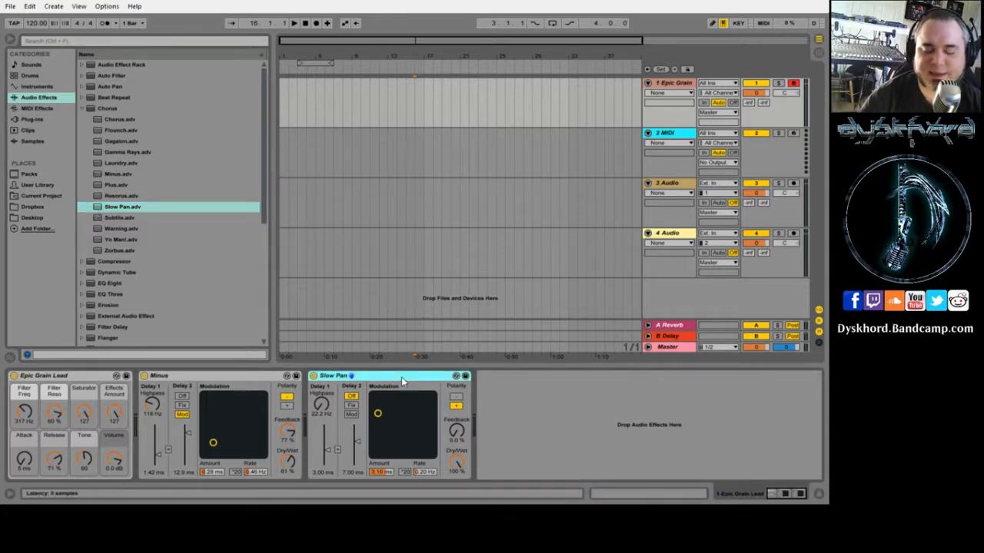
right_click(402, 376)
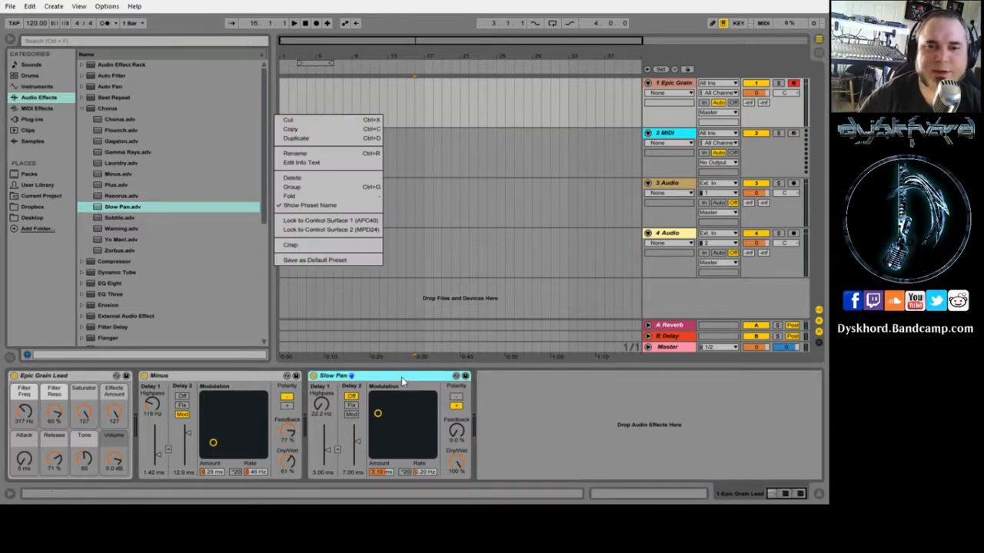
- Delete Slow Pan, Minus and Epic Grain Lead so track 1 holds no devices
left_click(294, 178)
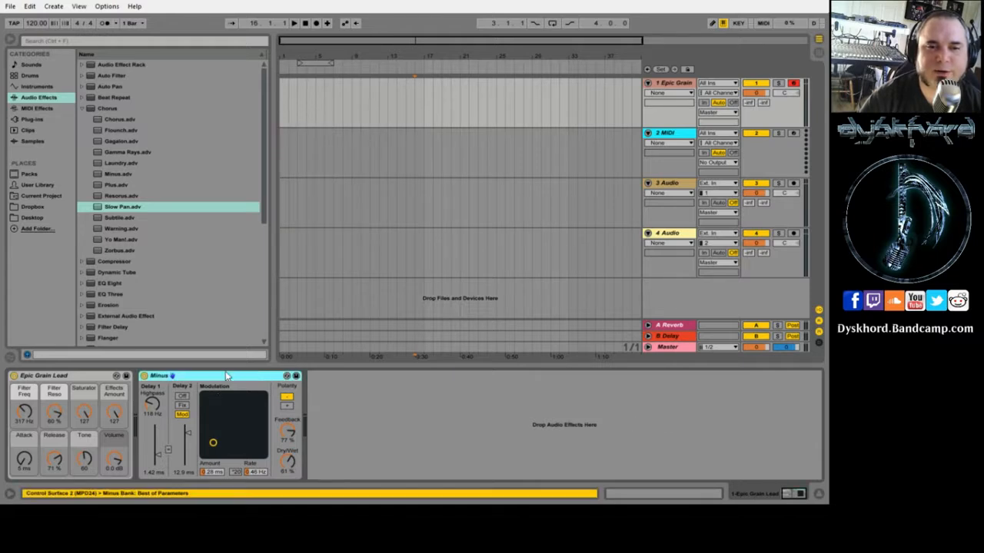
key("Delete")
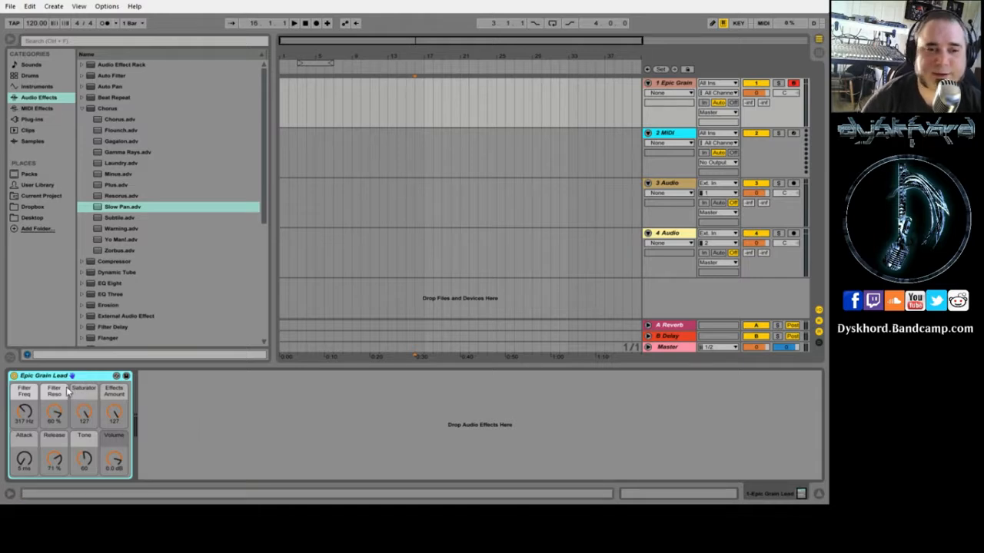
key("Delete")
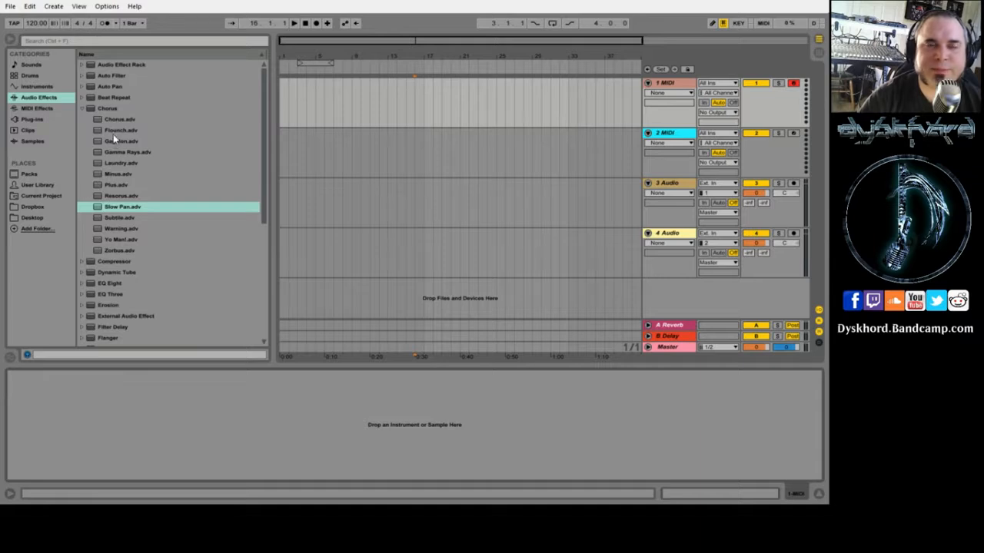
left_click(37, 86)
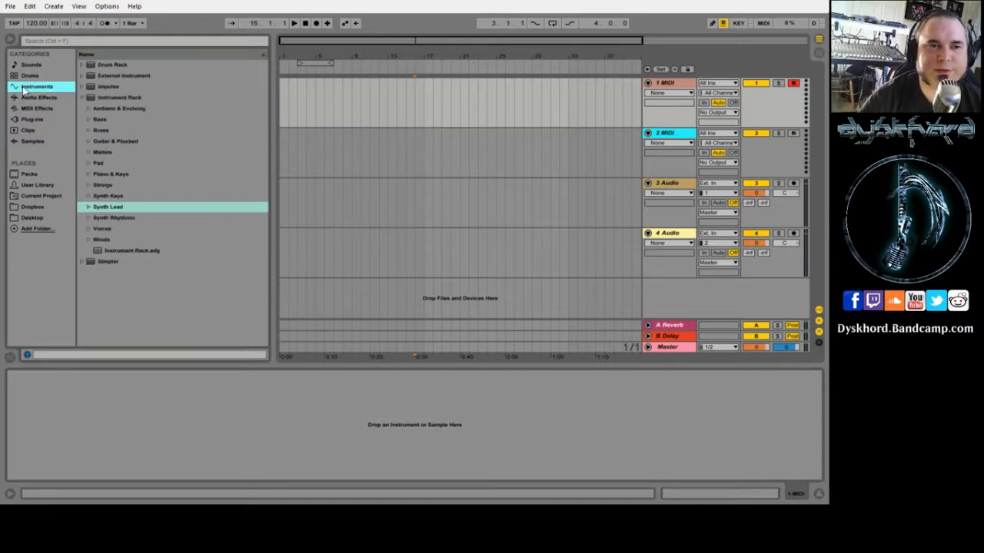
left_click(87, 173)
double_click(123, 228)
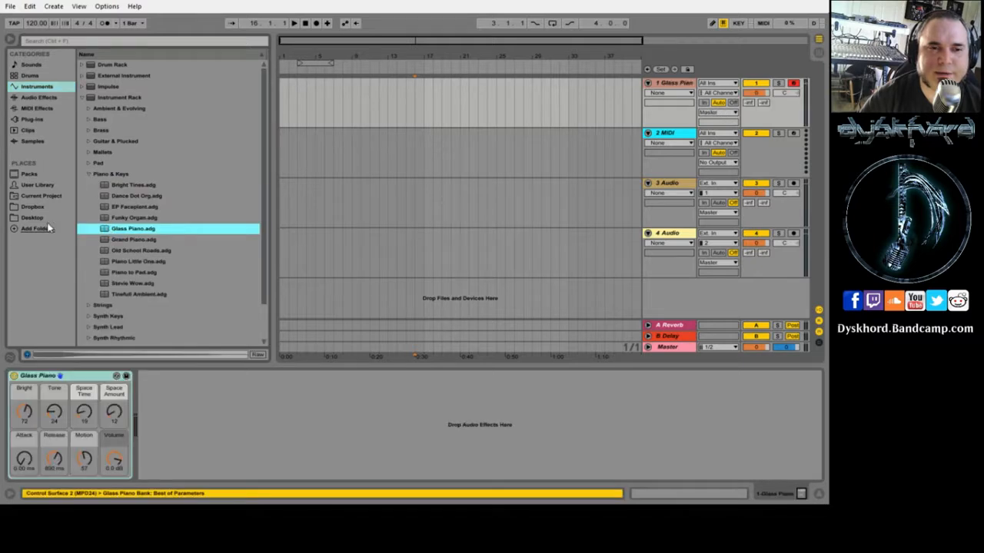
left_click(17, 99)
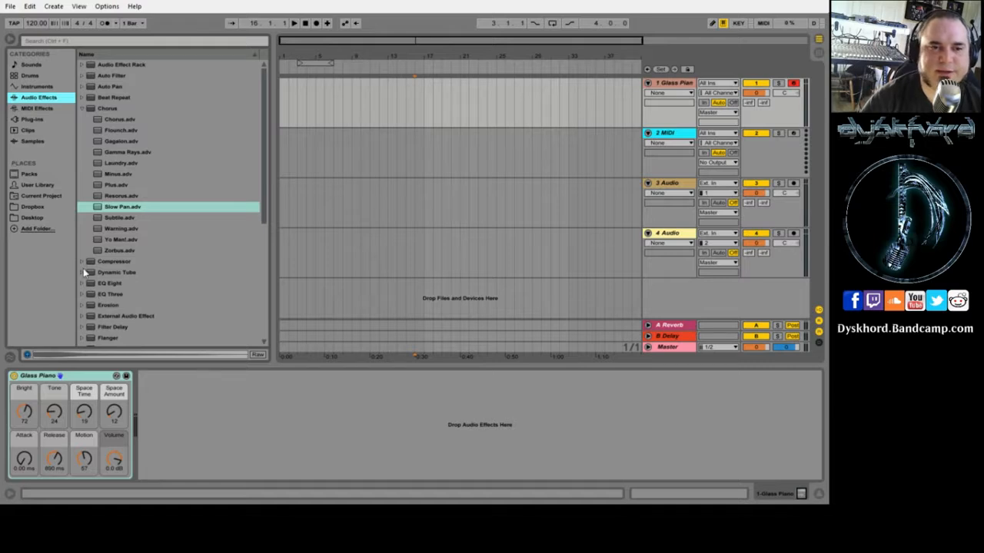
left_click(83, 295)
double_click(105, 207)
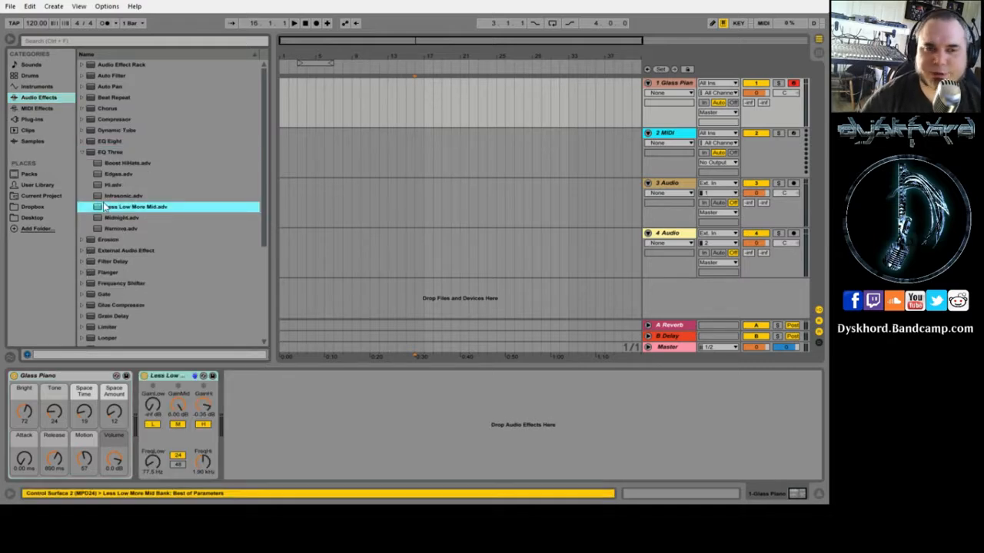
right_click(176, 382)
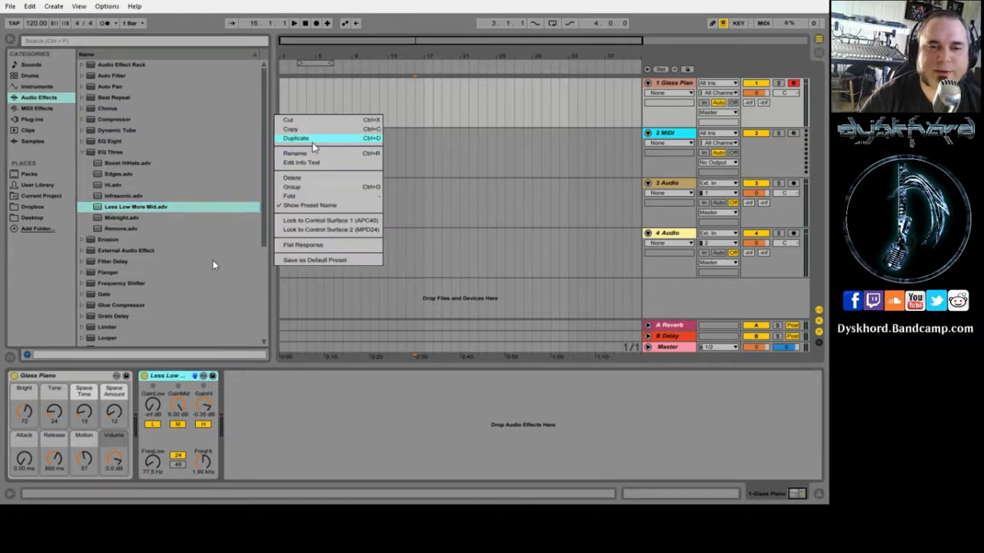
left_click(293, 178)
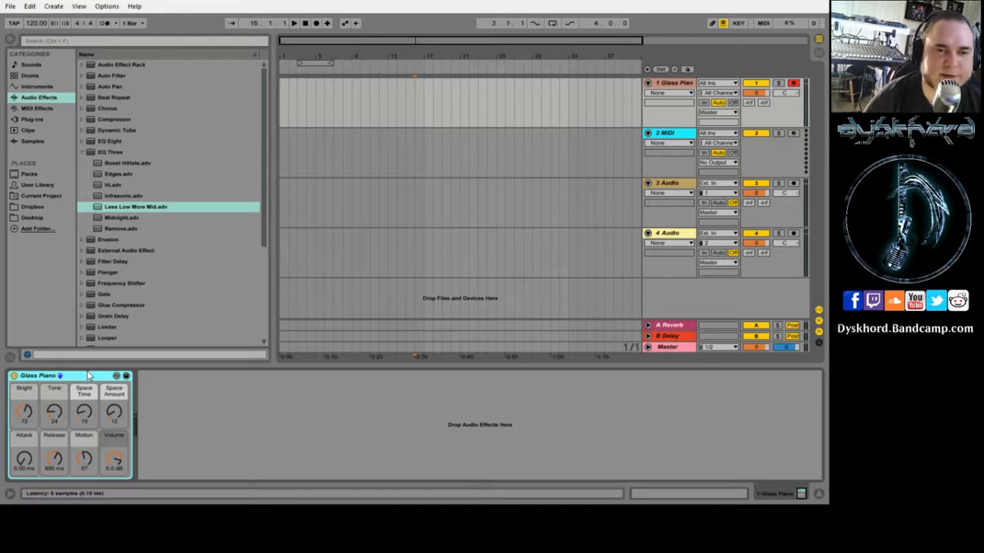
key("Delete")
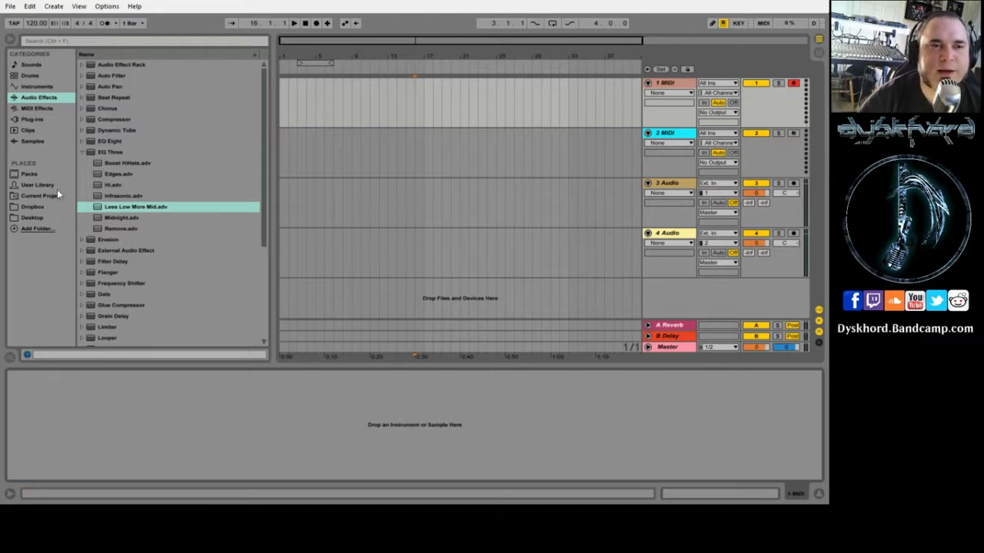
- Load an empty Drum Rack on track 1 and browse to User Library > Packs > bb_drumsets > 808
left_click(30, 75)
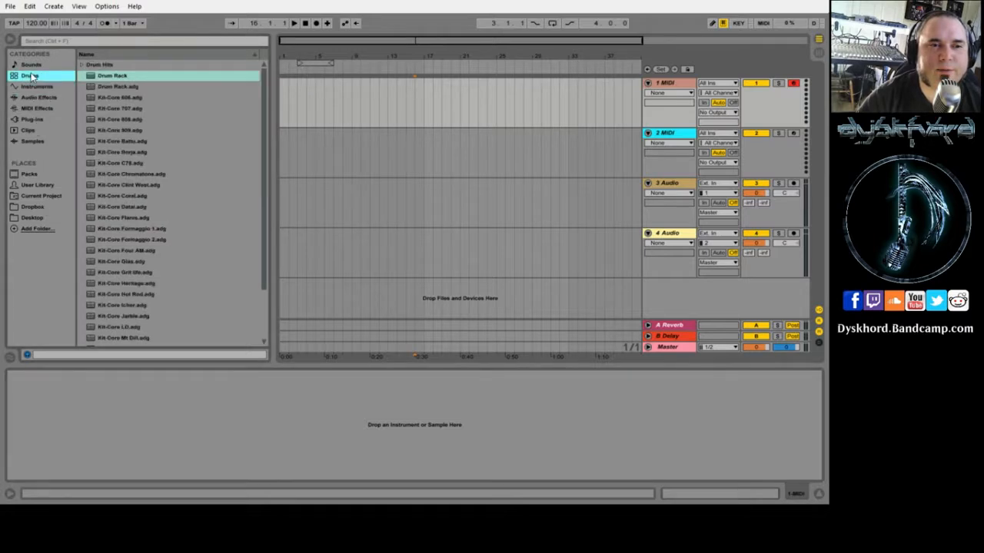
left_click(95, 78)
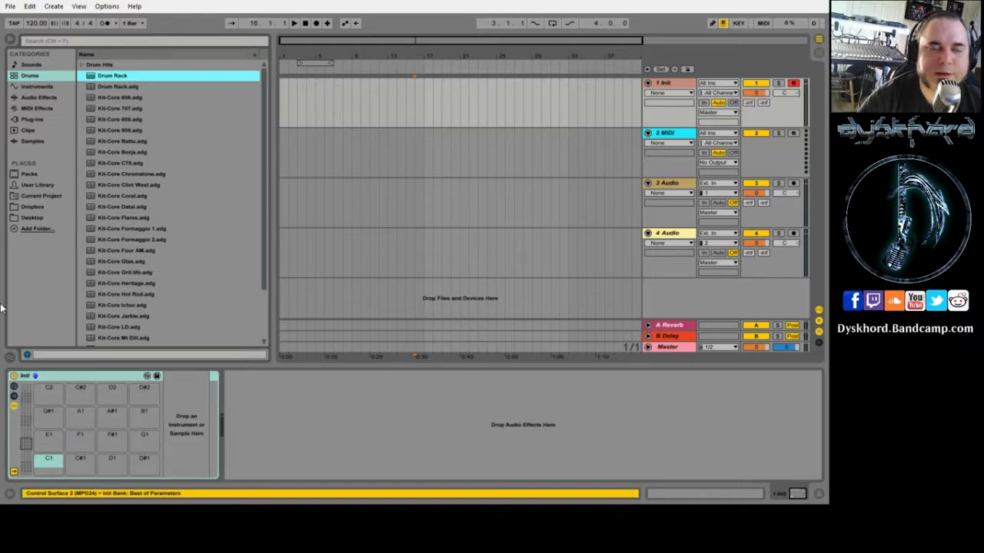
left_click(35, 184)
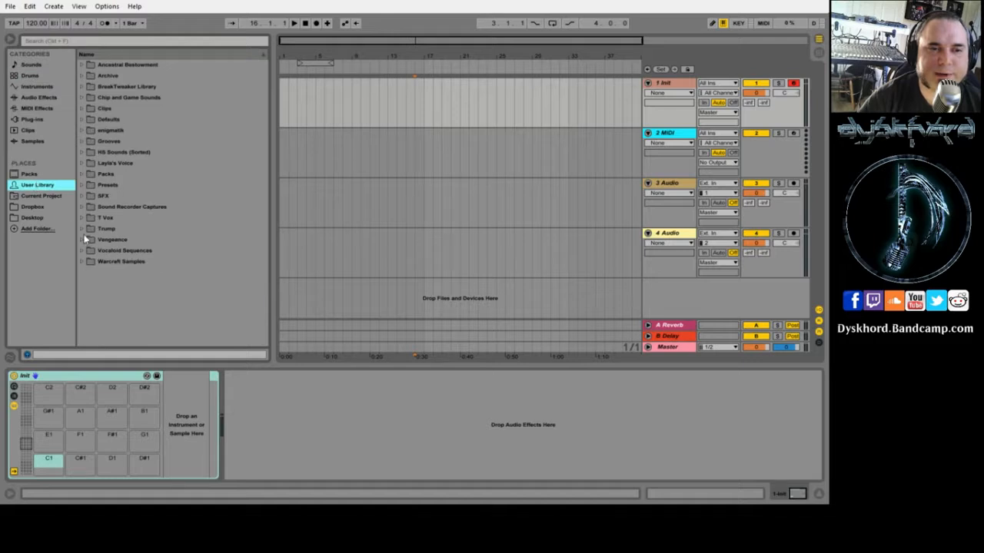
left_click(100, 174)
left_click(81, 173)
scroll(88, 271, "down", 3)
scroll(90, 279, "down", 3)
left_click(90, 206)
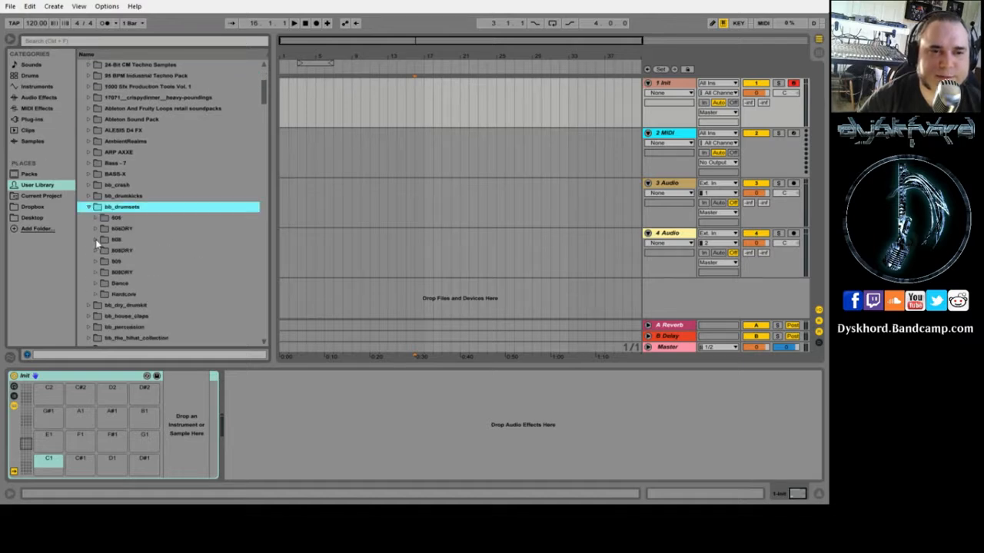
left_click(95, 239)
- Put CLAP on pad C1, BD on C#1 and C_HIHAT on D1, then select pad D#1
left_click(111, 294)
left_click(111, 283)
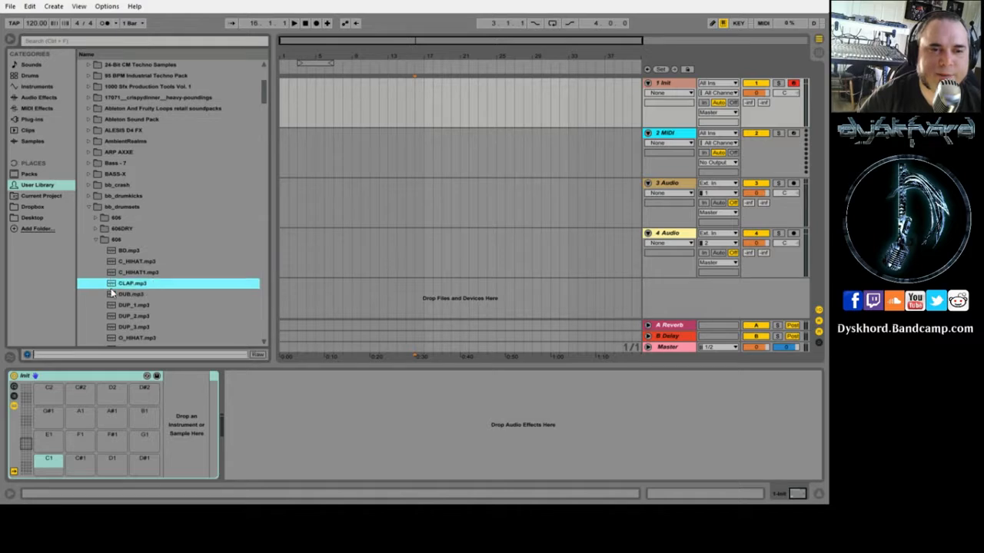
double_click(111, 284)
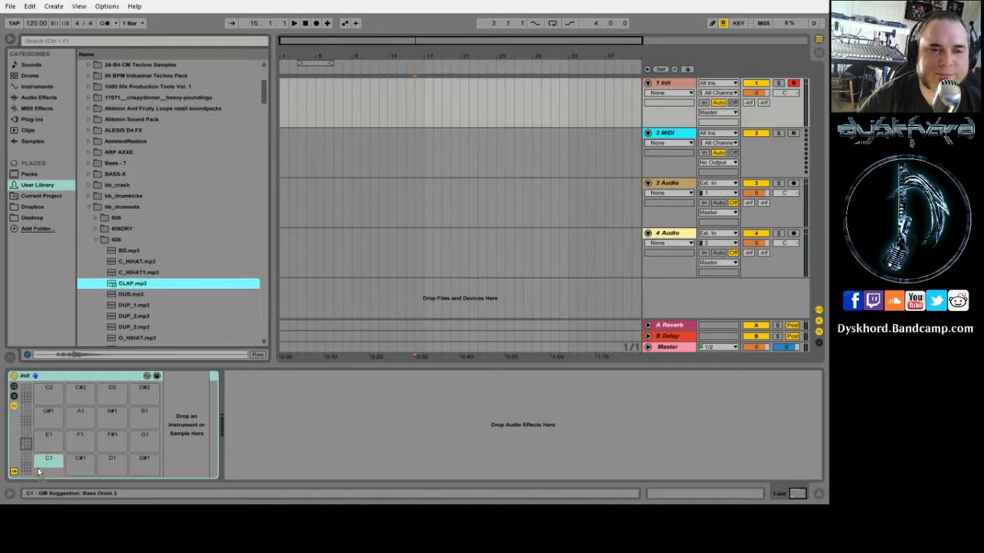
left_click(114, 250)
left_click_drag(114, 249, 78, 459)
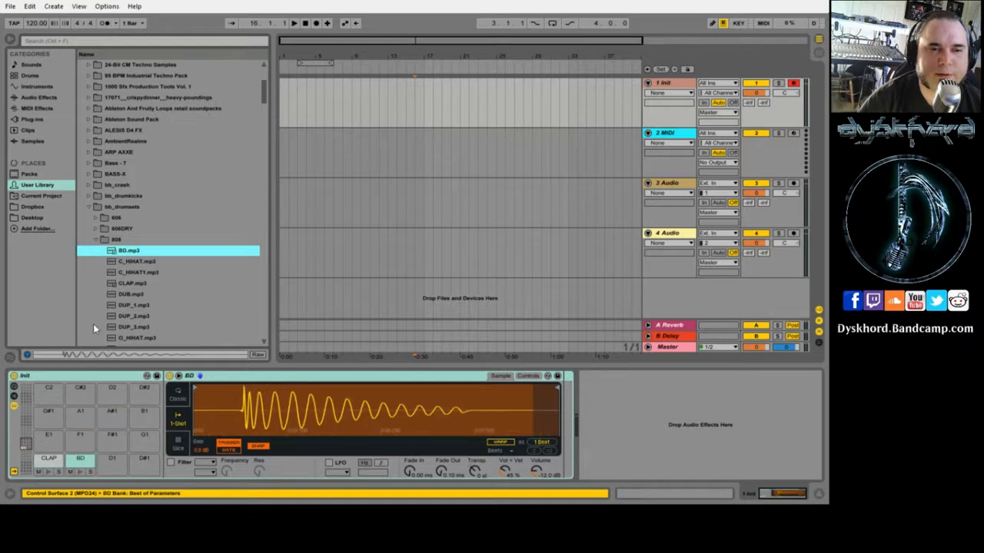
left_click(113, 262)
left_click_drag(114, 262, 117, 459)
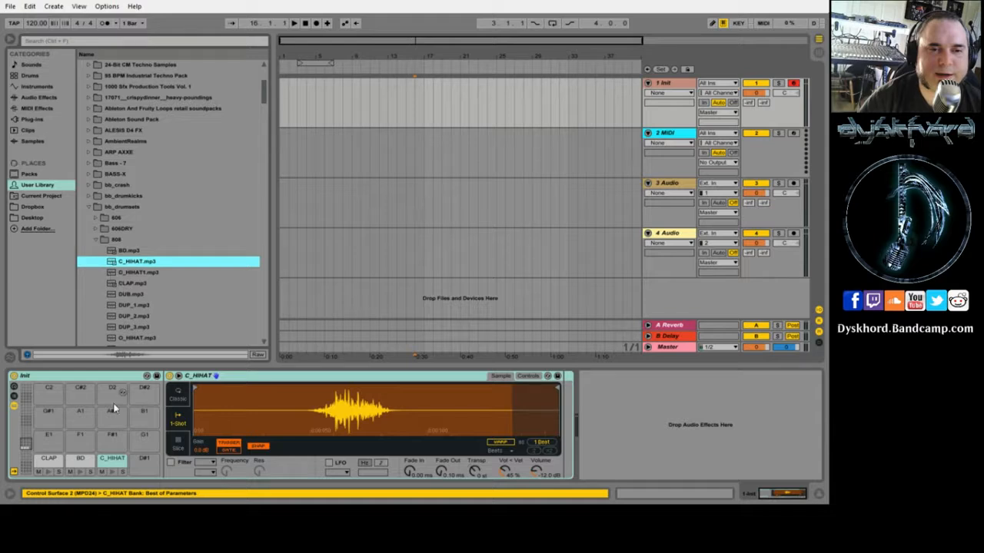
left_click(143, 460)
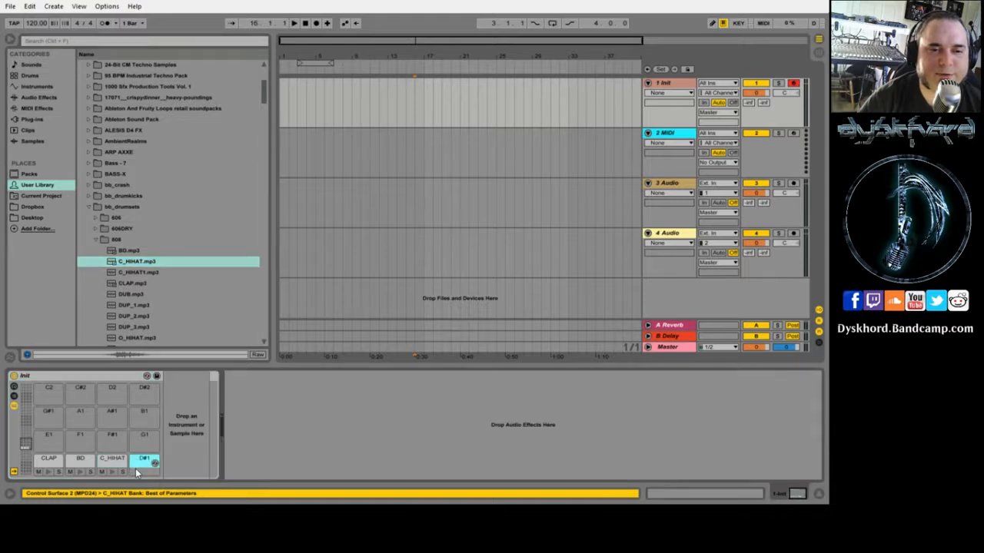
- Load C_HIHAT1.mp3 onto track 1 as a Simpler, then show the Drums category in the browser
double_click(113, 273)
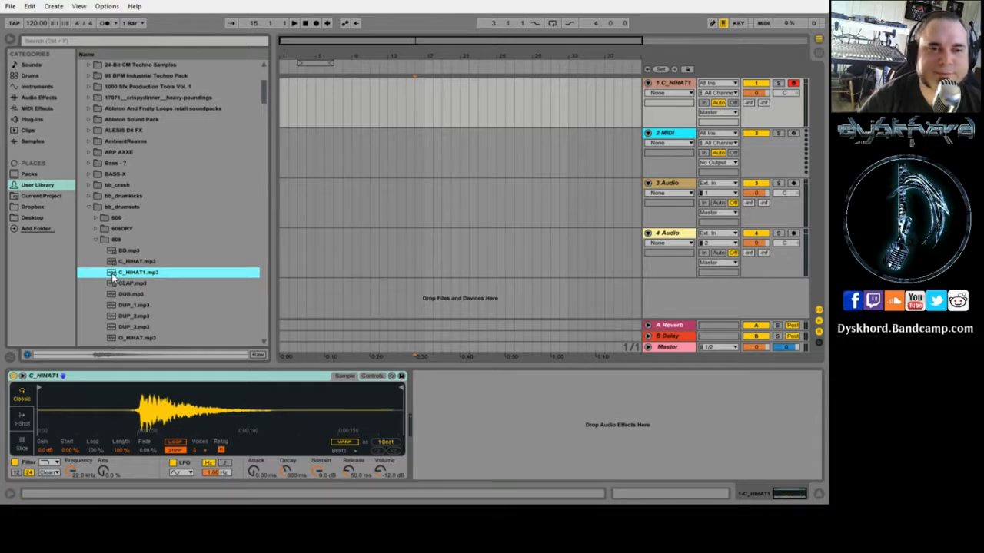
left_click(117, 379)
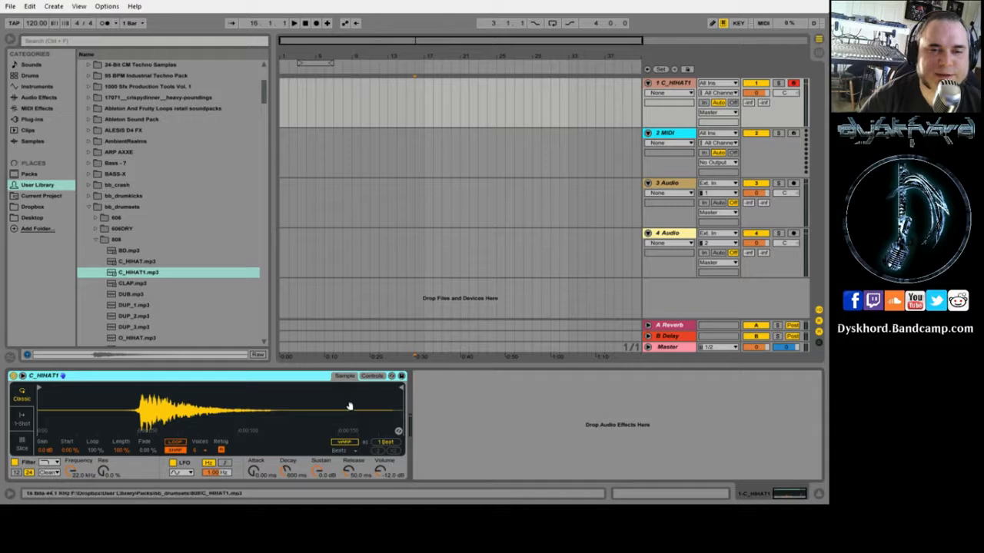
scroll(119, 126, "up", 4)
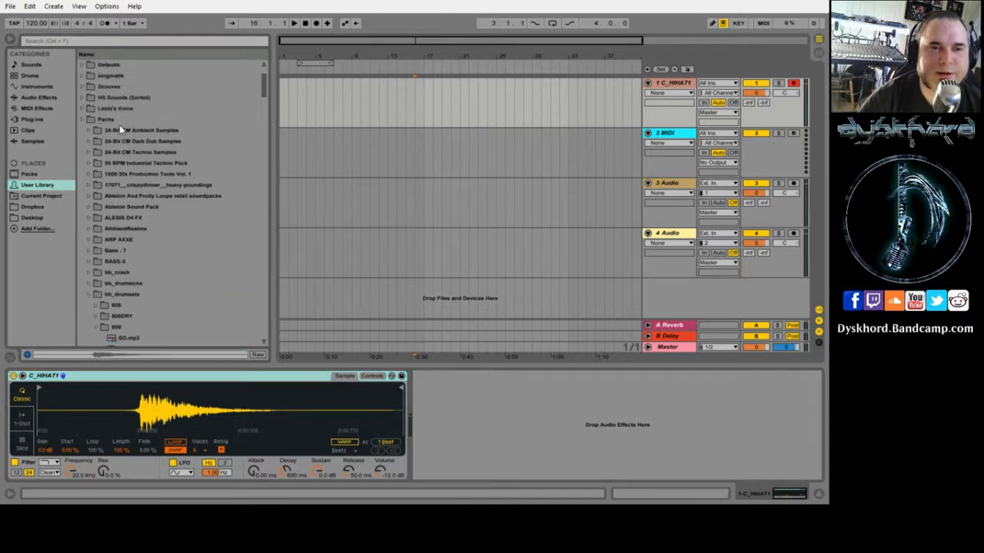
scroll(119, 124, "up", 1)
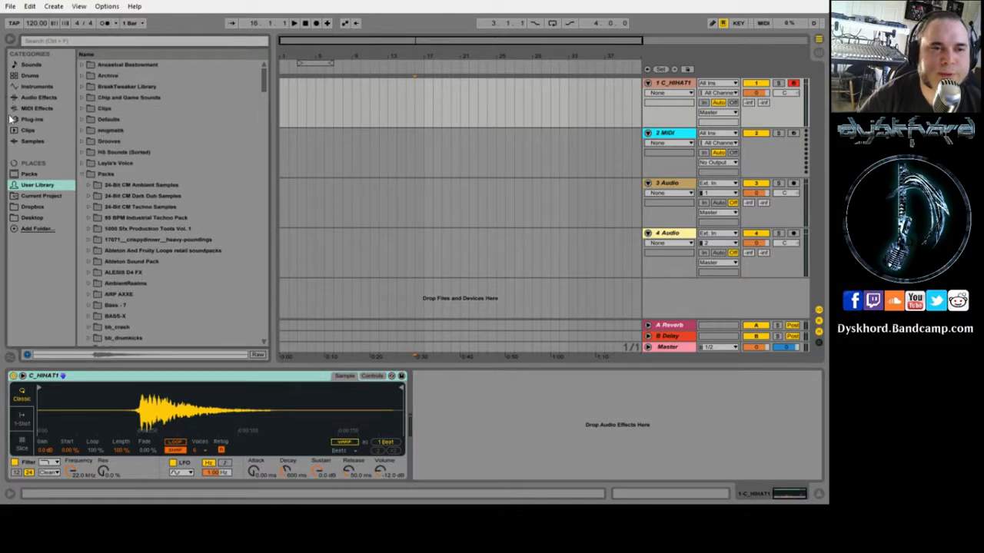
left_click(28, 75)
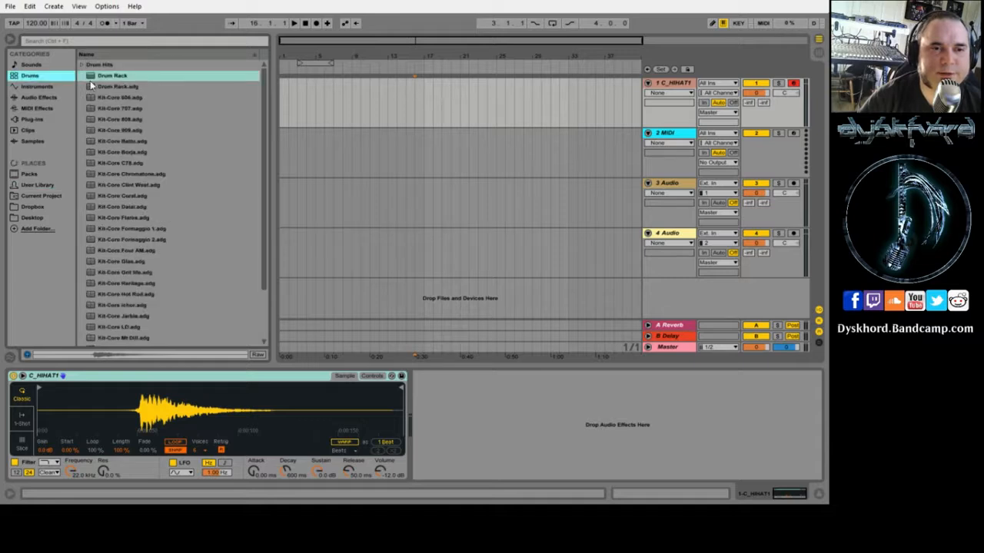
- Replace the hi-hat Simpler with an empty Drum Rack and return to the User Library's 808 samples
double_click(90, 76)
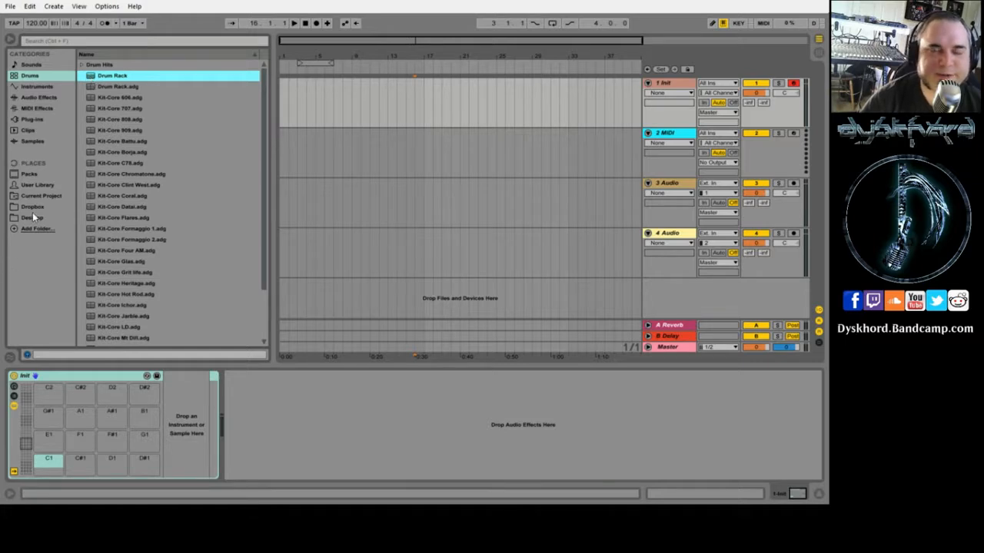
left_click(37, 87)
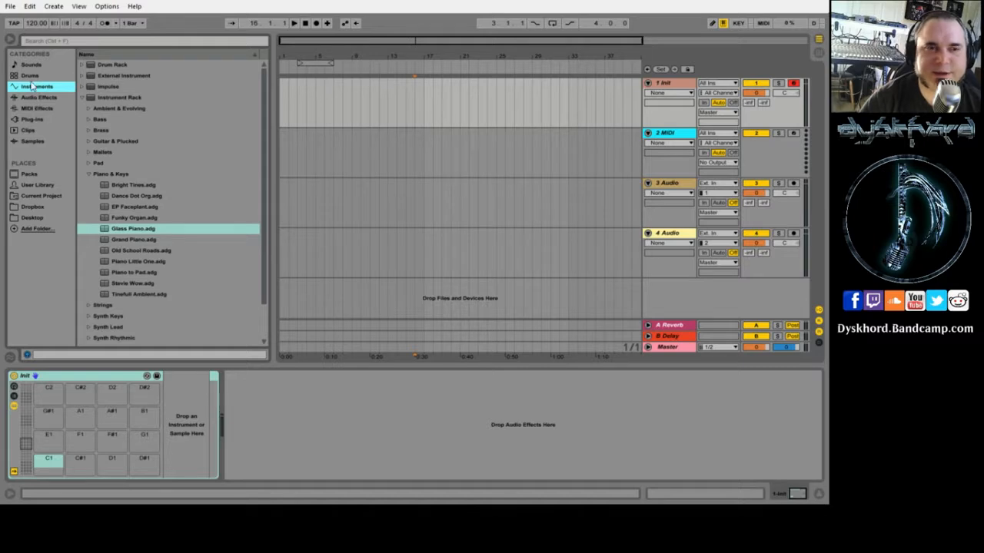
left_click(30, 76)
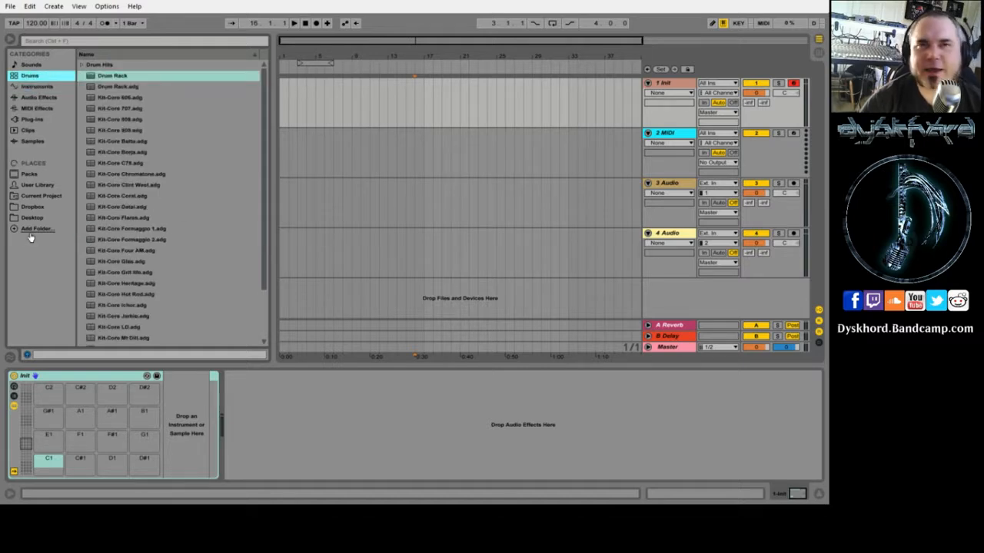
left_click(32, 185)
- Place 808 BD, C_HIHAT, CLAP and C_HIHAT1 on pads C1–D#1, then mark bars 1–5
scroll(133, 300, "down", 3)
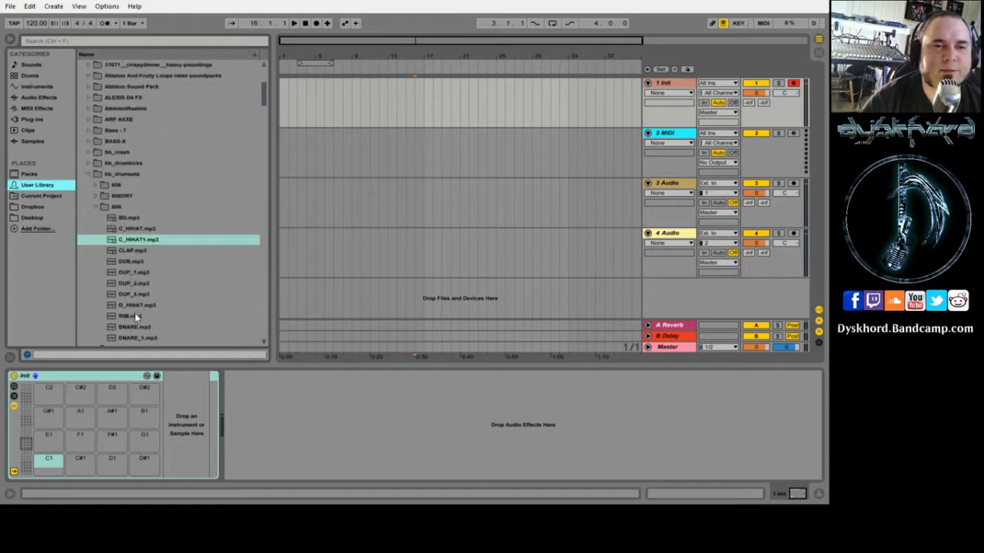
scroll(131, 299, "down", 4)
left_click_drag(113, 132, 47, 458)
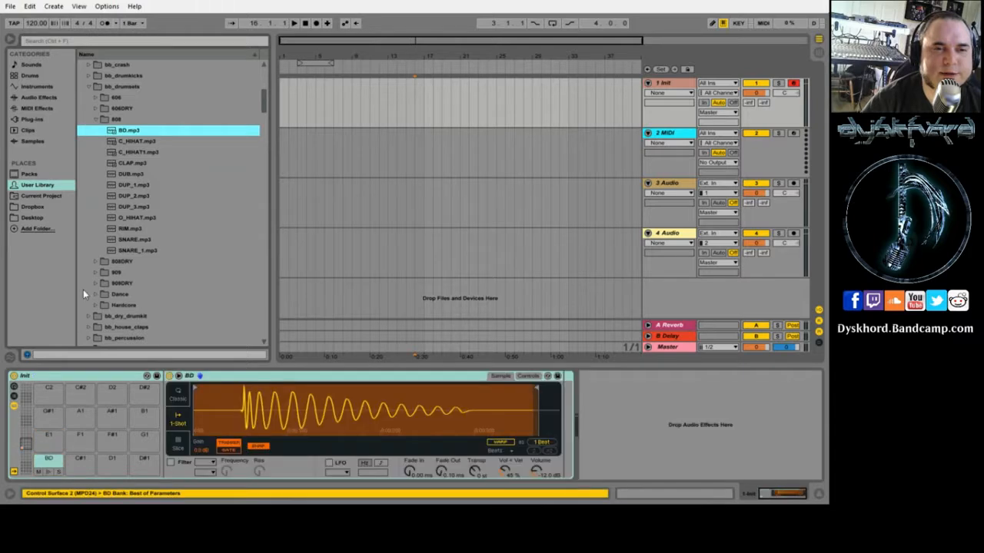
left_click_drag(120, 142, 23, 446)
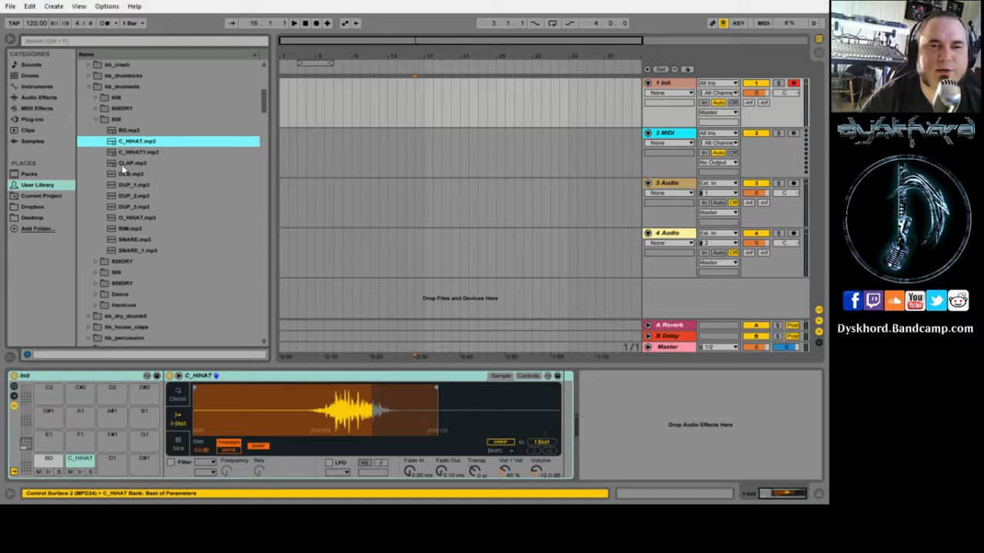
left_click_drag(110, 165, 120, 464)
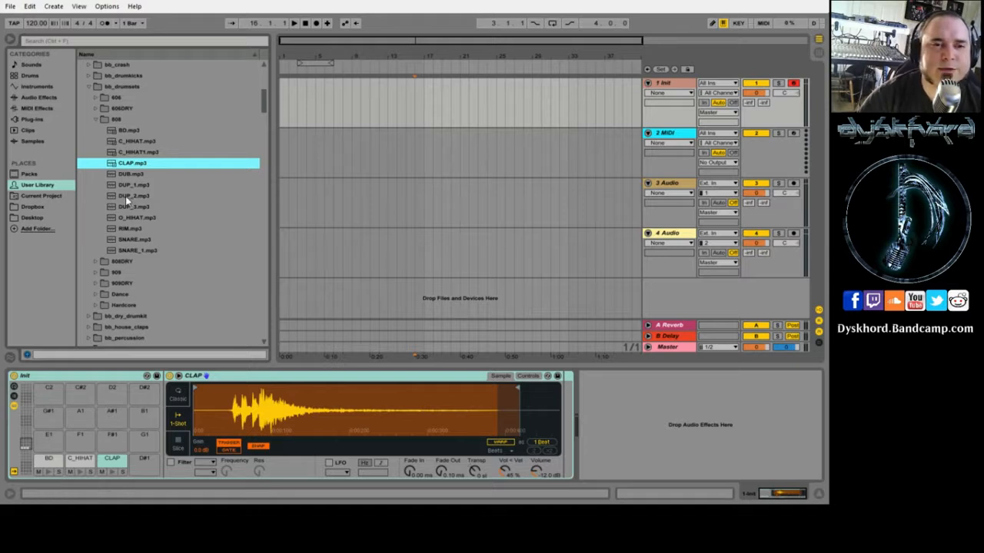
left_click(115, 153)
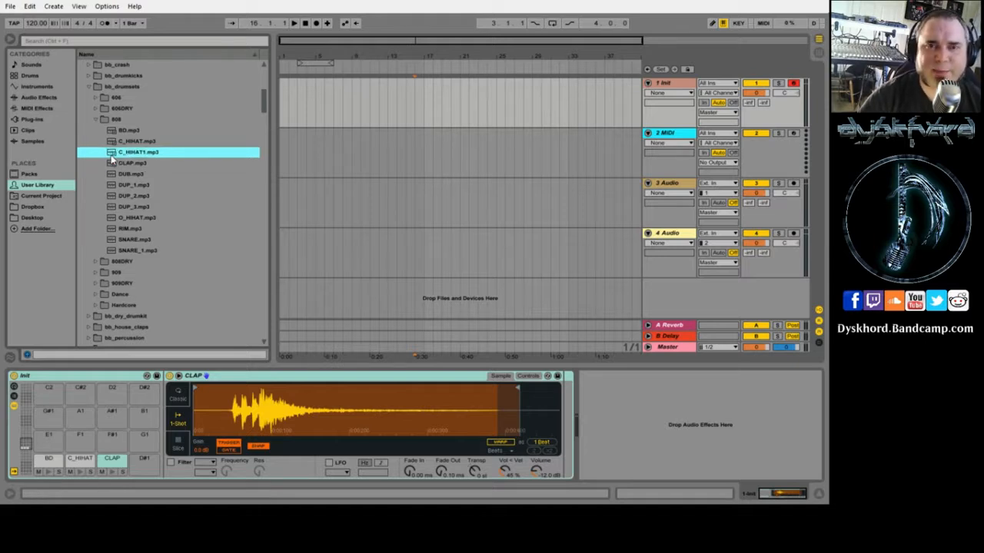
left_click_drag(151, 471, 151, 471)
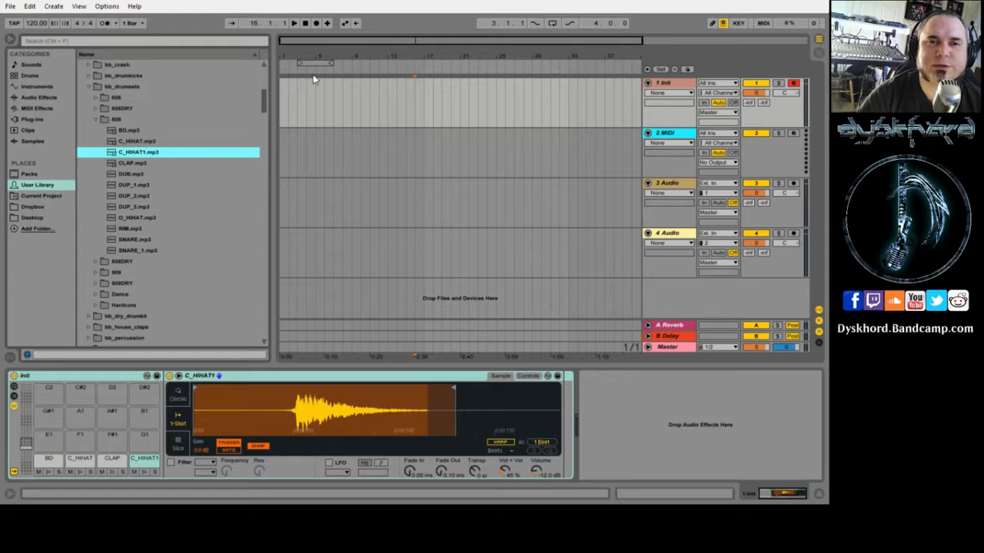
left_click_drag(313, 63, 295, 64)
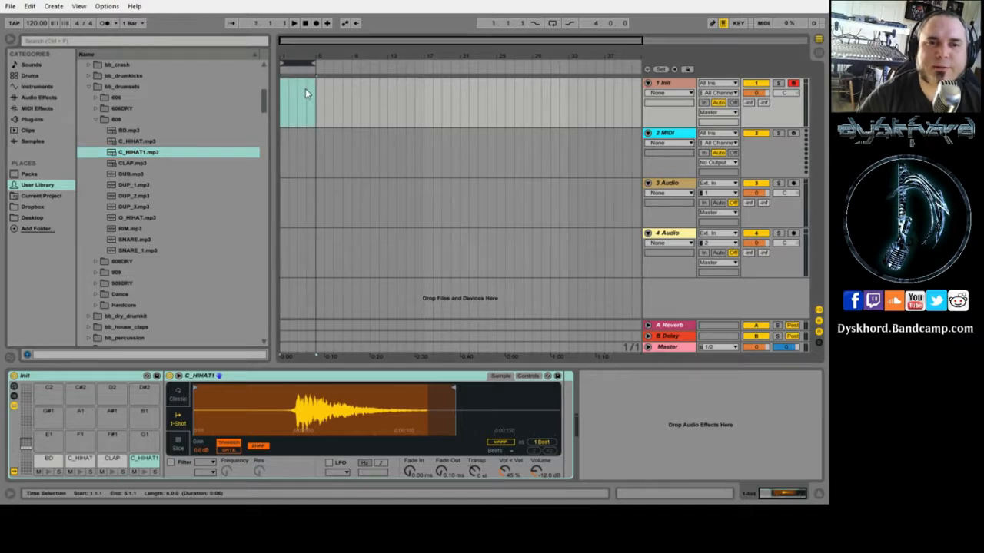
- Insert a four-bar MIDI clip over the marked bars on track 1 and enlarge its note editor
left_click_drag(311, 96, 292, 98)
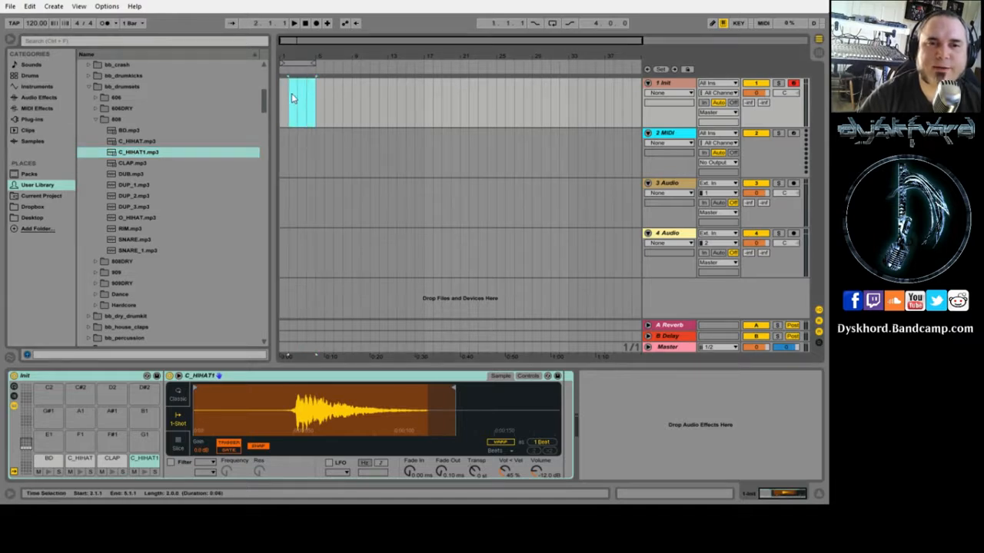
right_click(295, 90)
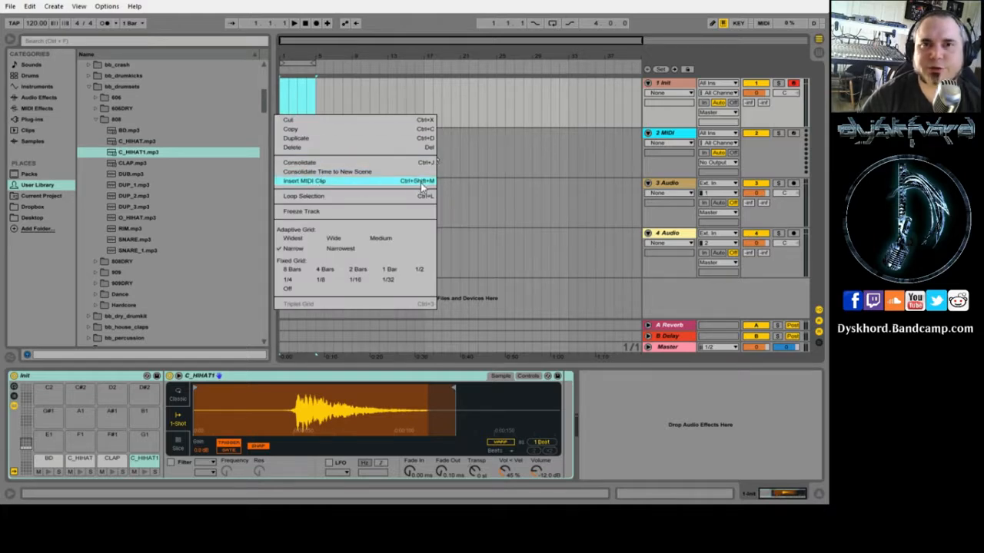
left_click(295, 183)
left_click(302, 90)
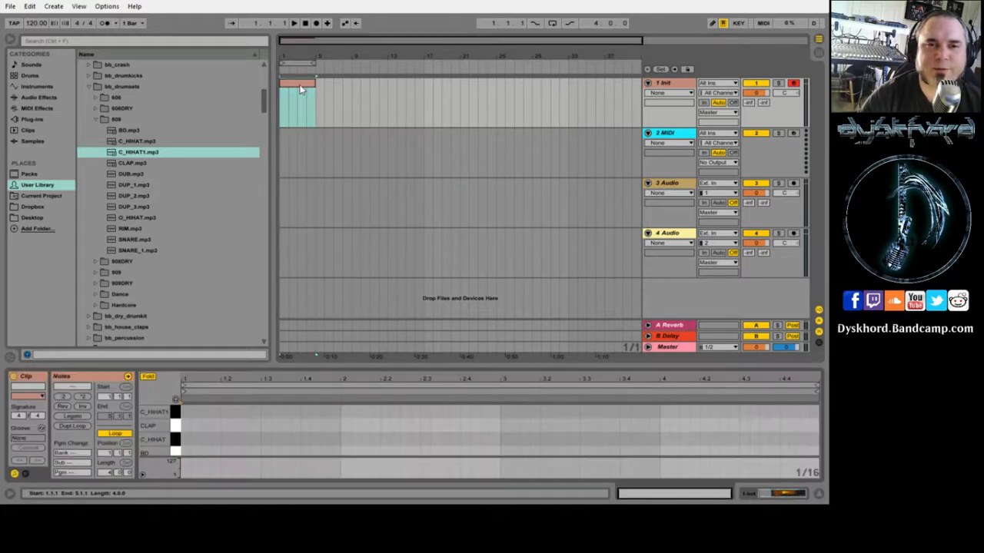
left_click_drag(247, 369, 247, 224)
- Add BD kick notes on beats 1.1, 1.2, 1.3 and 1.4
double_click(186, 309)
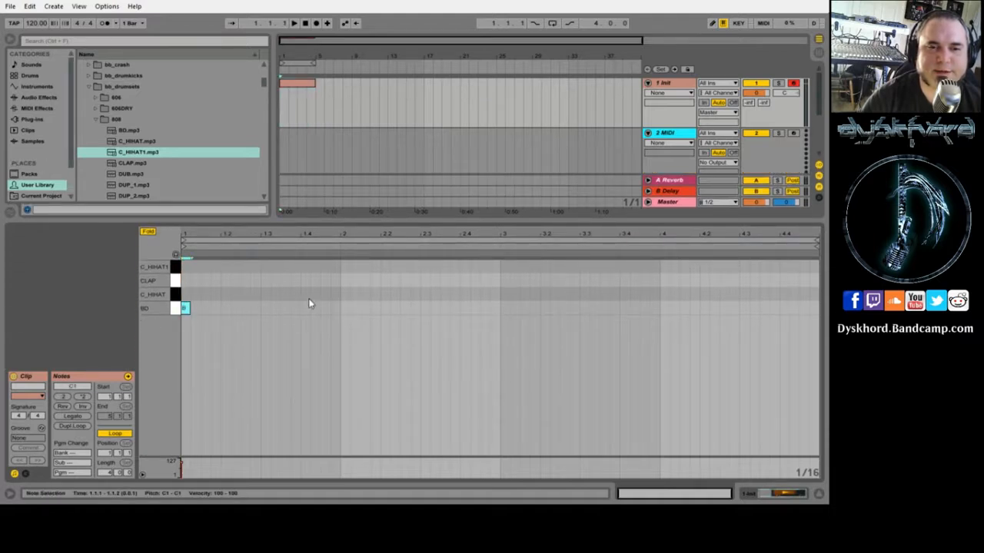
double_click(224, 308)
double_click(263, 308)
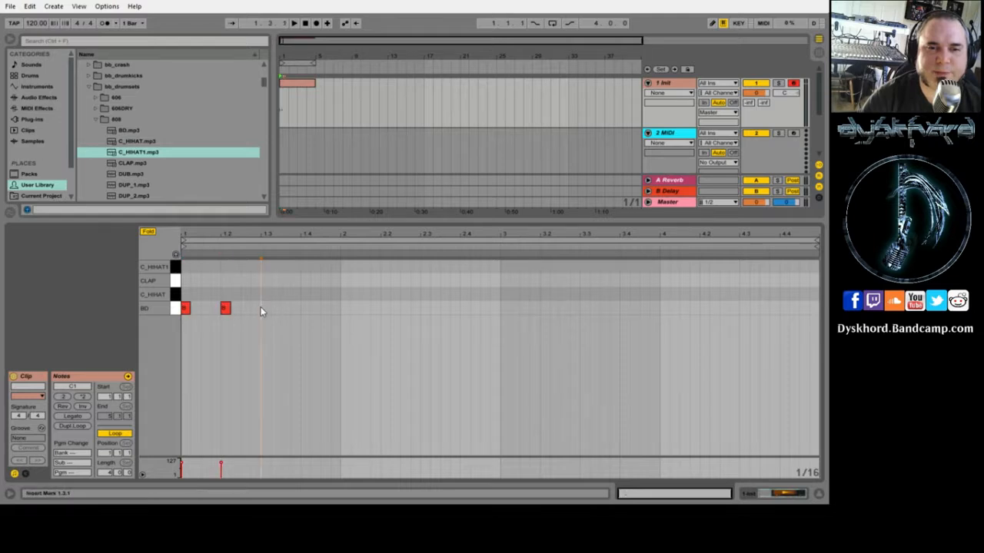
double_click(304, 308)
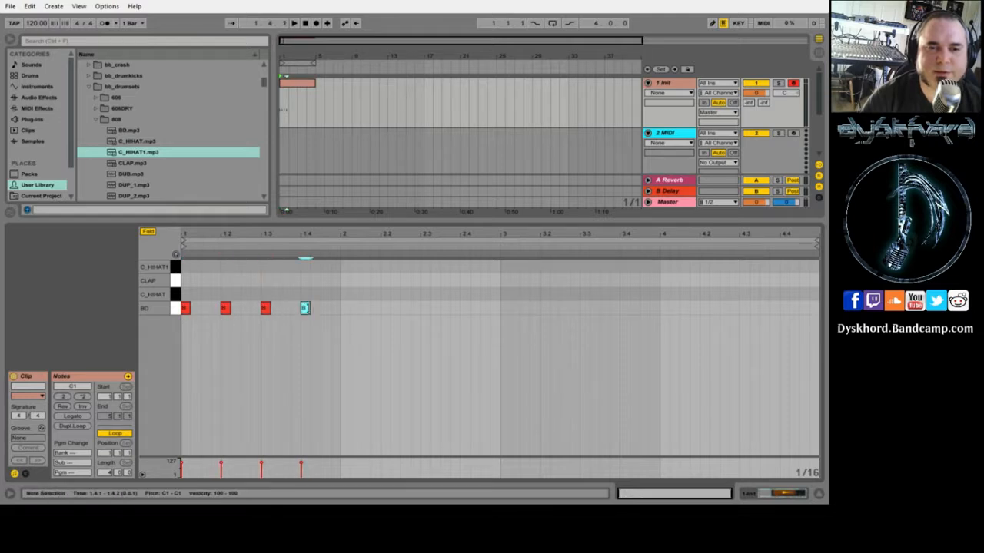
- Add two C_HIHAT offbeats plus CLAP and C_HIHAT1 on beat 1.3, trim the clip to one bar, and play it
double_click(205, 294)
double_click(284, 295)
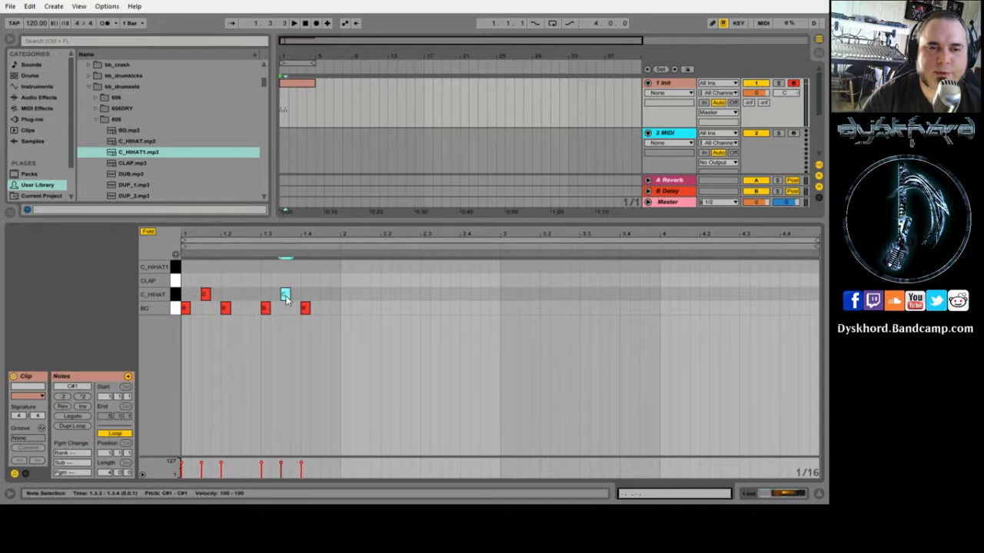
double_click(263, 280)
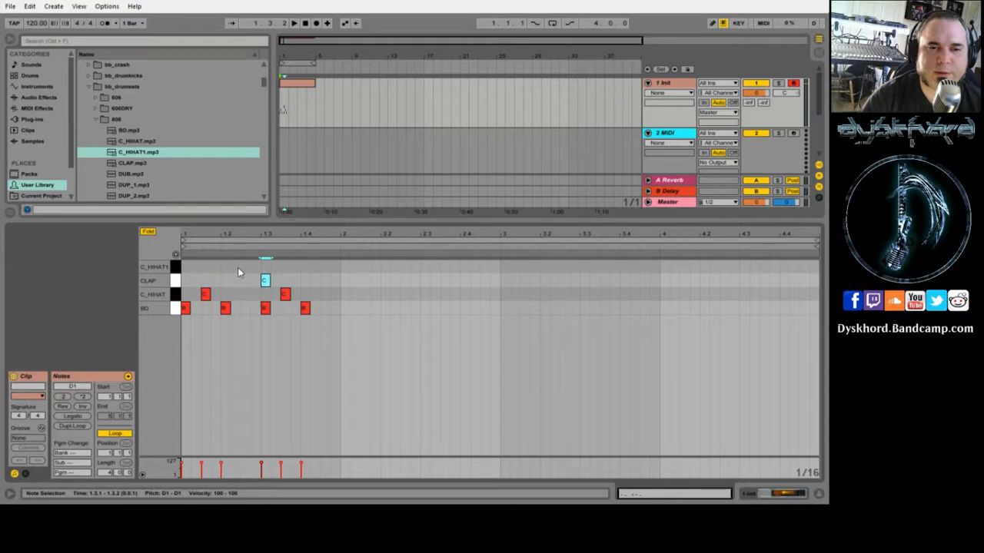
double_click(263, 267)
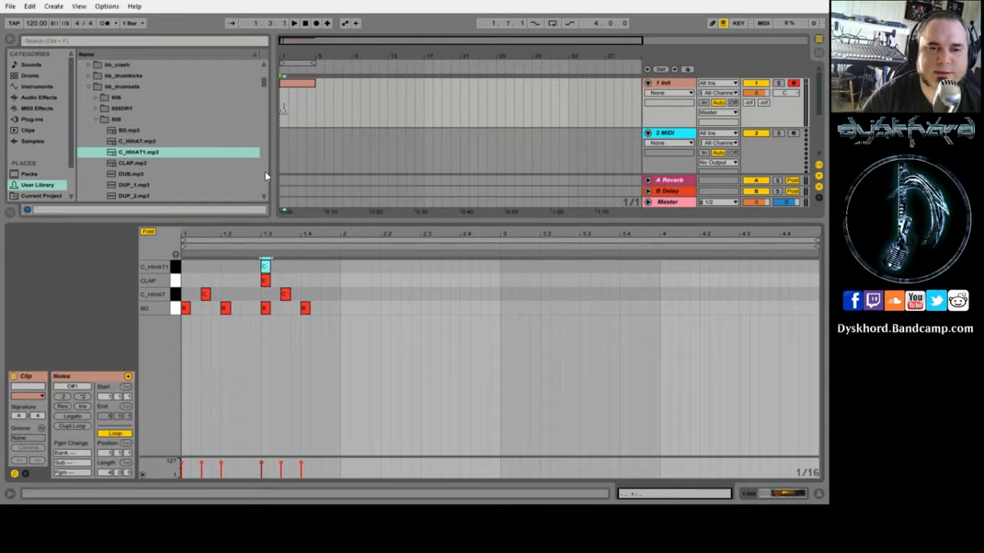
left_click_drag(313, 86, 288, 86)
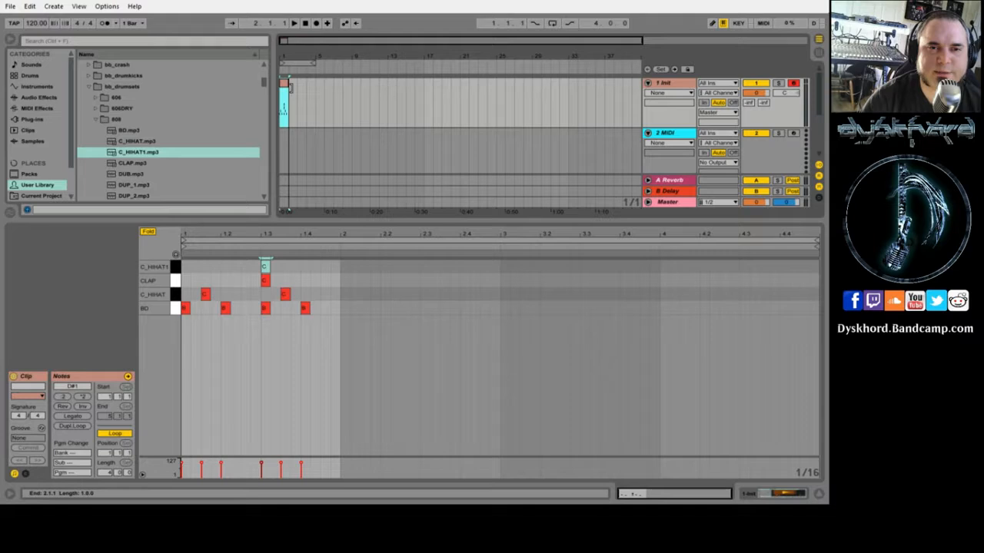
left_click(293, 23)
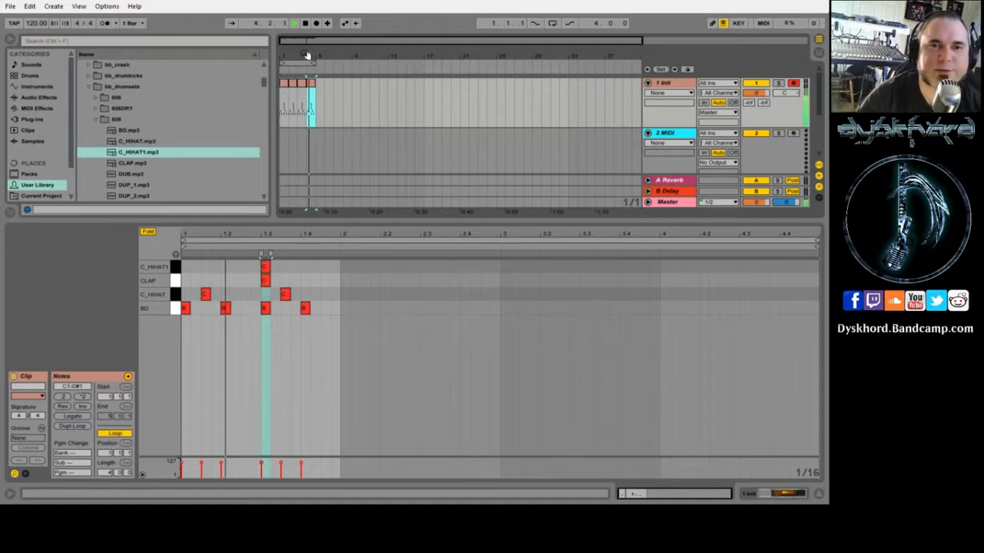
- Set the loop brace across the four one-bar beat clips, enable transport Loop, and start playback
left_click(305, 24)
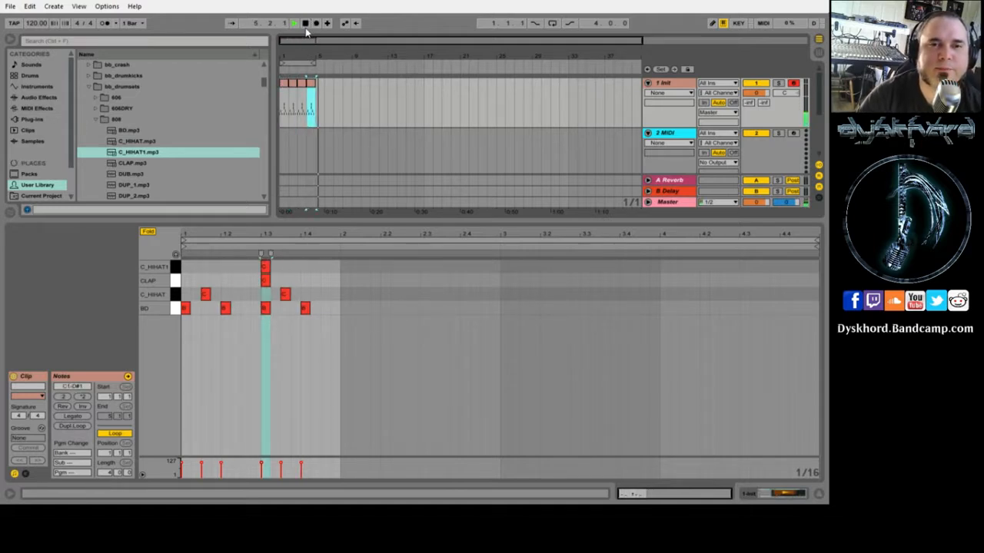
left_click(284, 83)
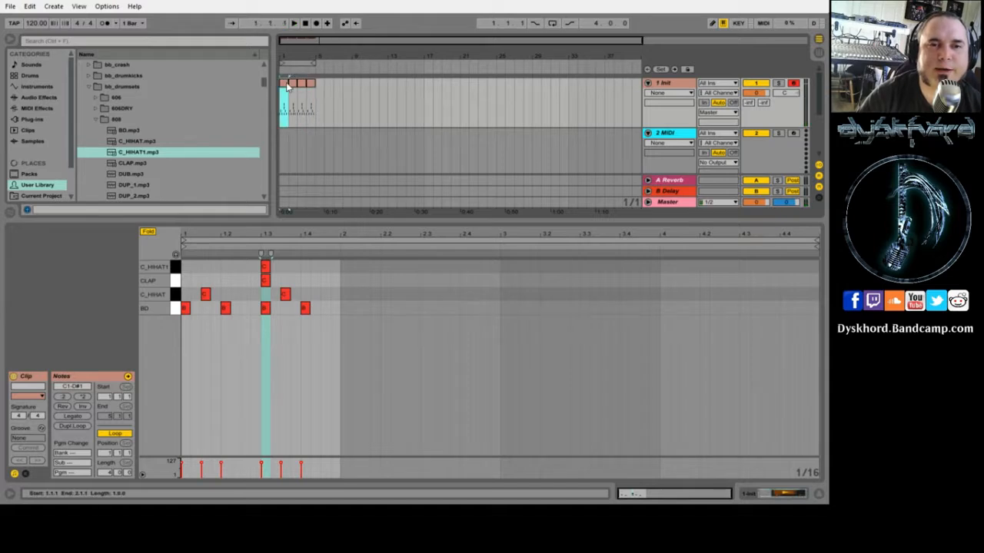
left_click(298, 62)
left_click(553, 23)
key("space")
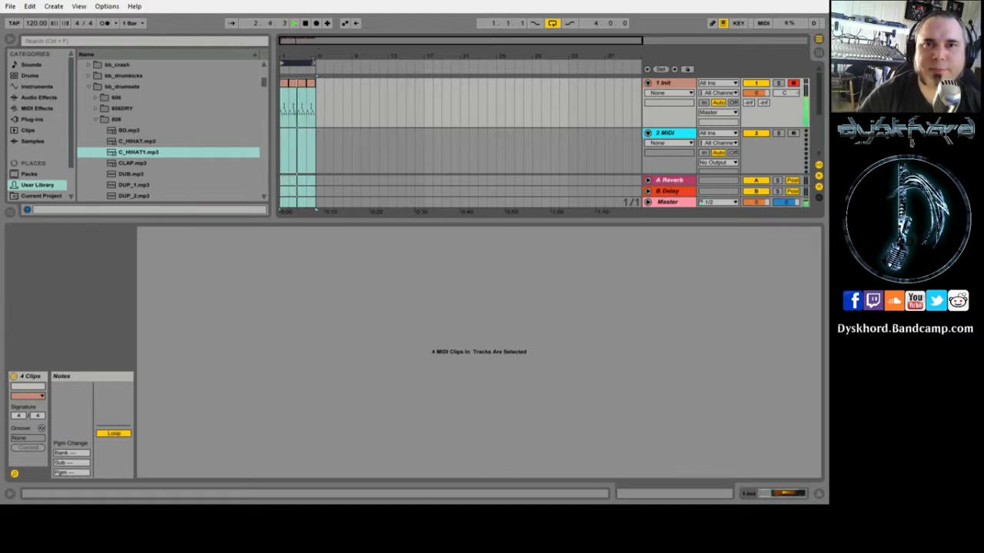
- Show the beat track's Drum Rack and audition its C_HIHAT, CLAP, C_HIHAT1 and BD pads
left_click(282, 86)
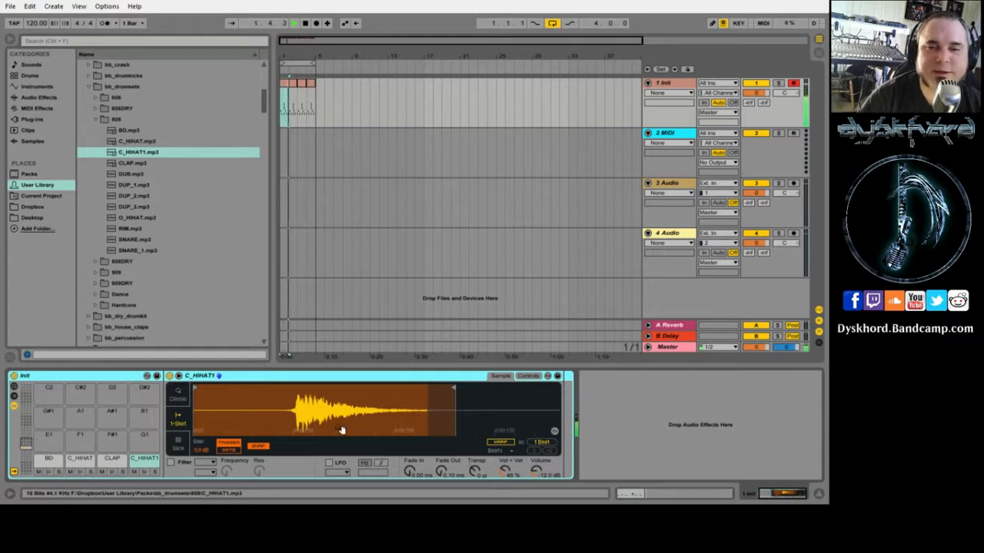
left_click(80, 459)
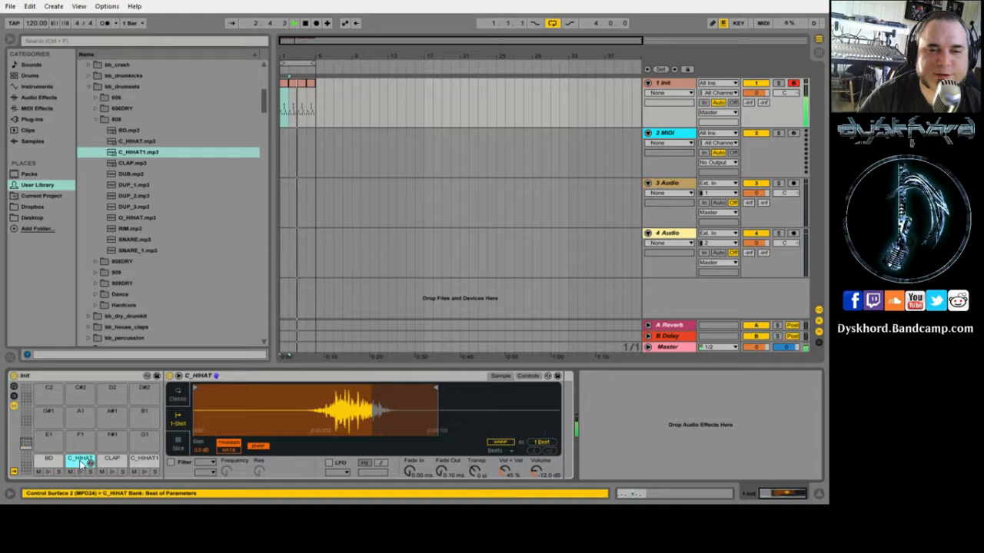
left_click(109, 462)
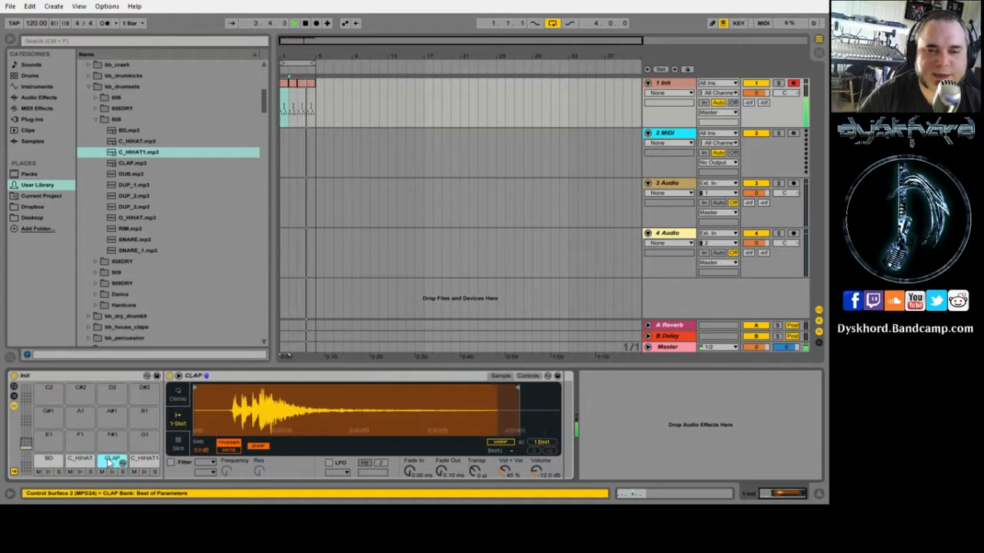
left_click(140, 463)
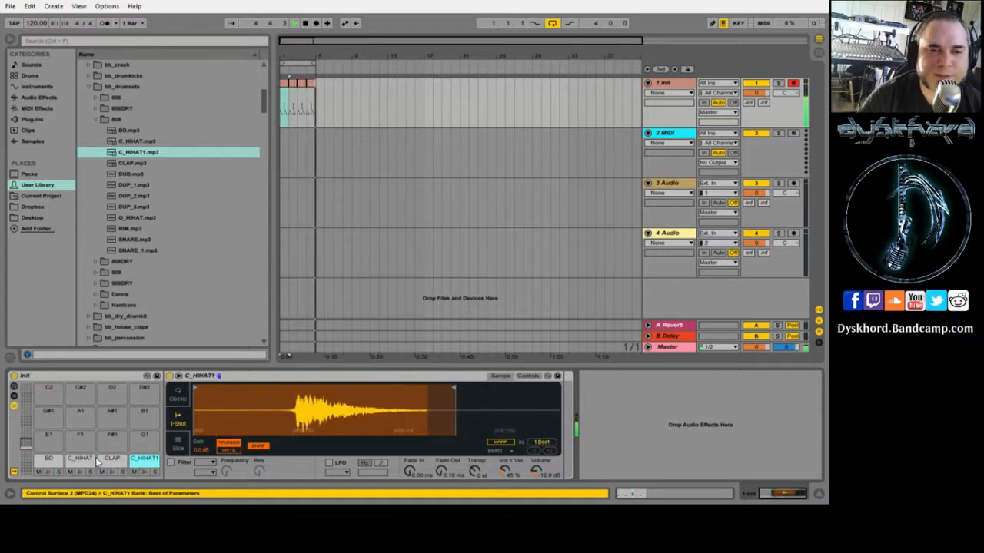
left_click(46, 461)
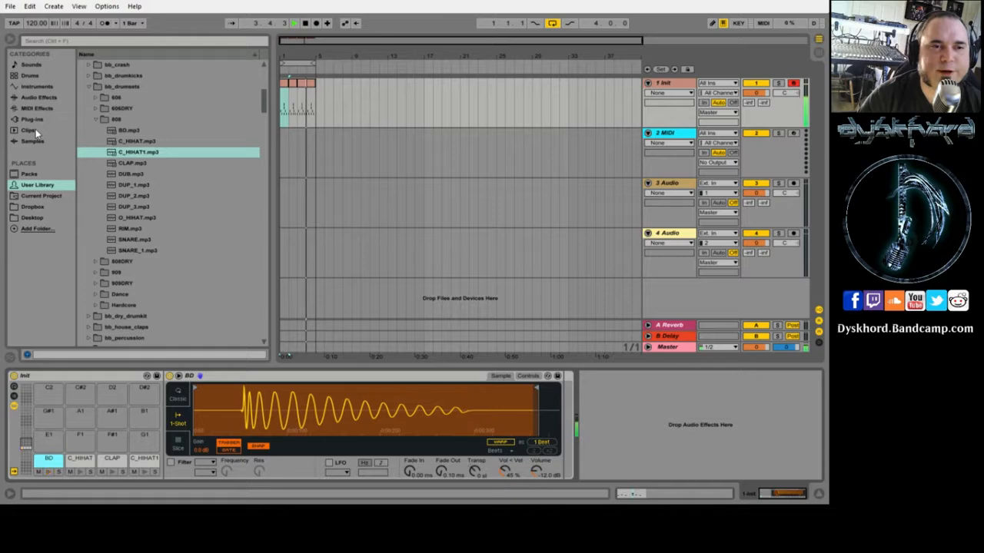
- From the Audio Effects browser, load the Grain Delay preset Borg.adv onto the CLAP pad
left_click(30, 99)
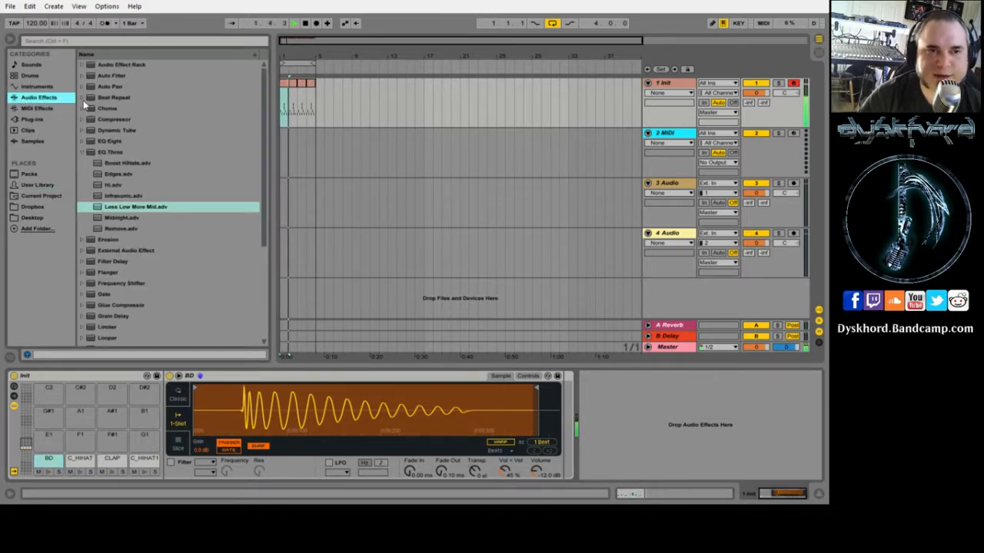
left_click(81, 153)
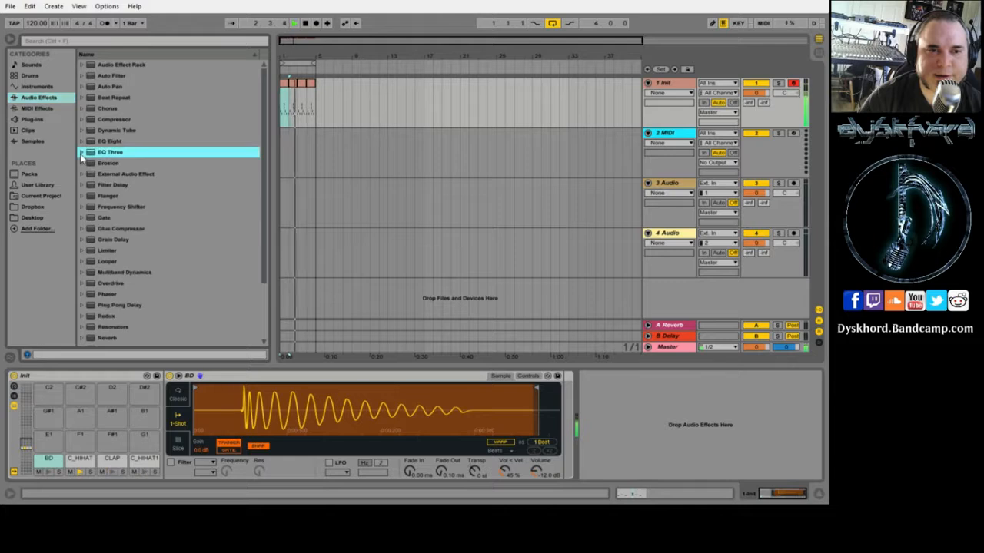
left_click(80, 239)
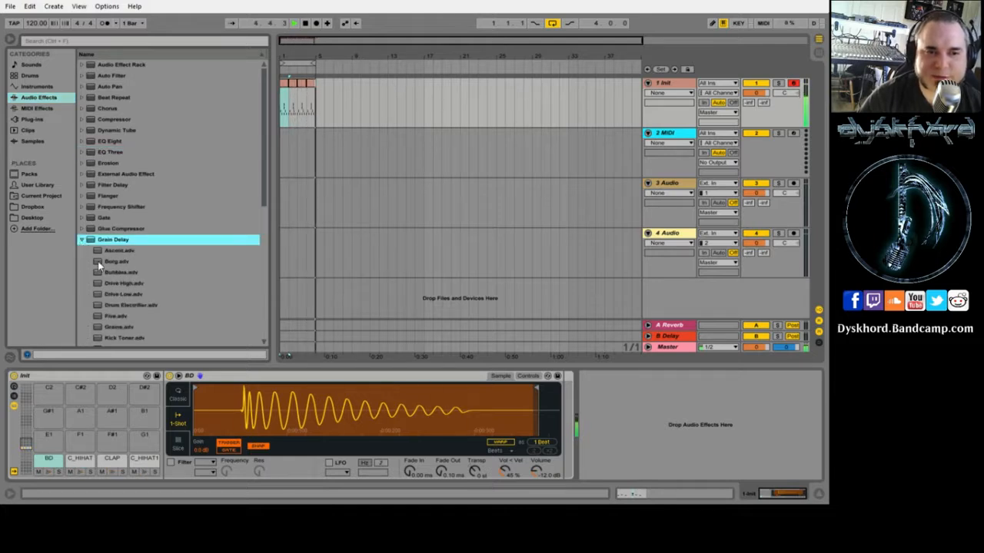
left_click(112, 461)
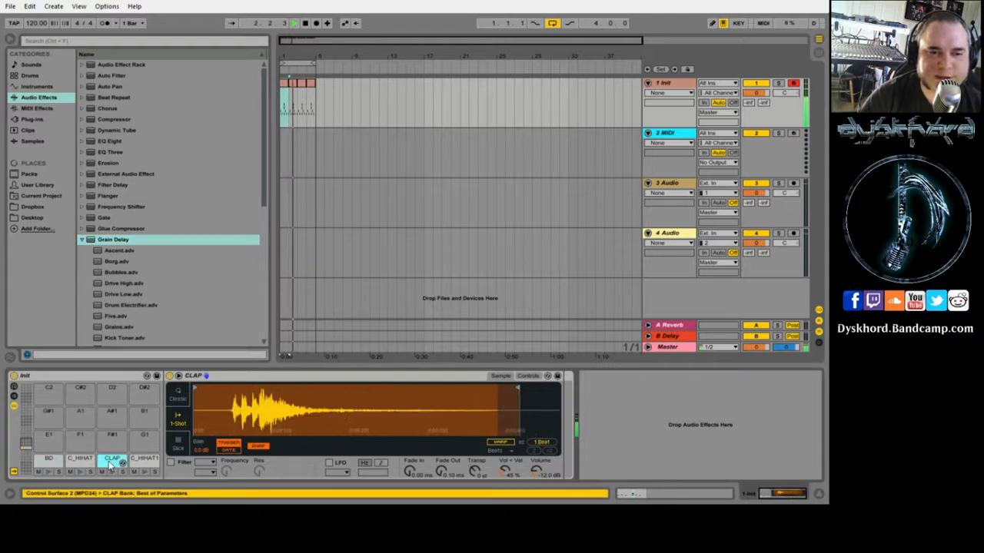
left_click(98, 263)
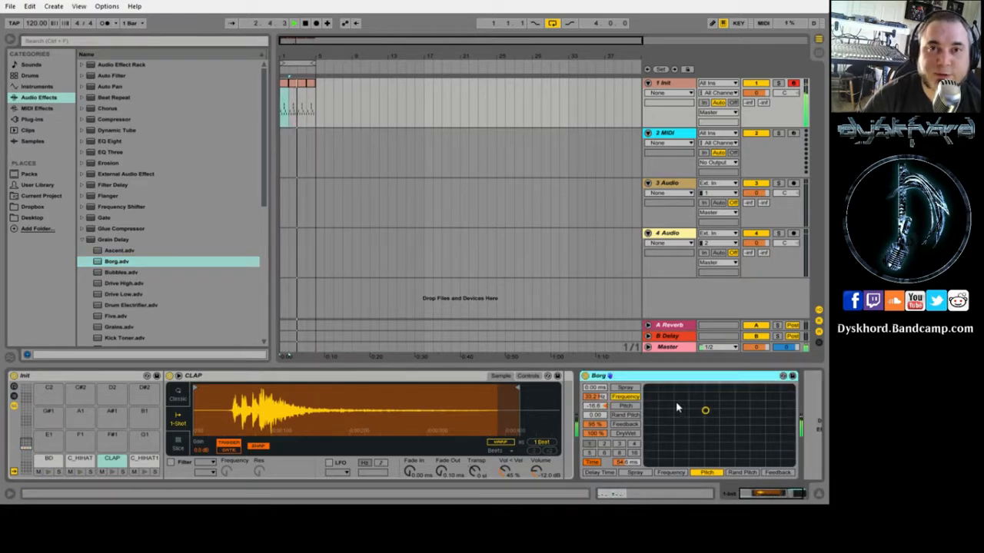
- Delete the Borg Grain Delay from the clap chain, then load Borg.adv onto it again
right_click(644, 378)
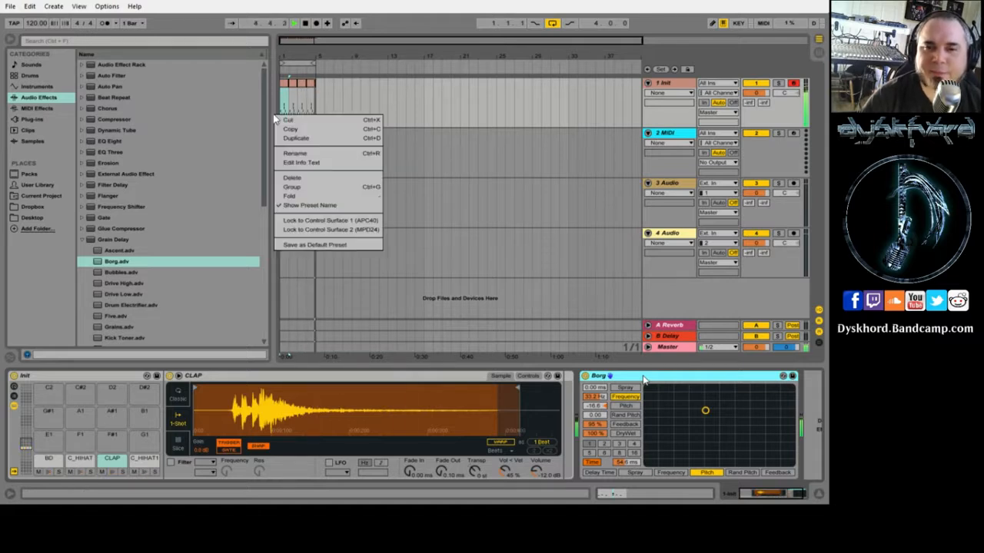
left_click(666, 442)
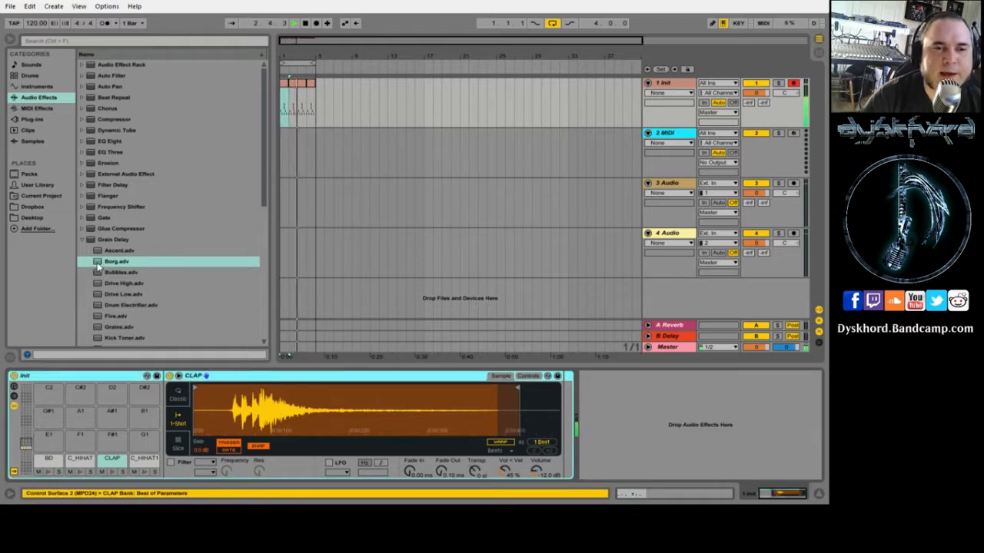
left_click_drag(98, 266, 573, 418)
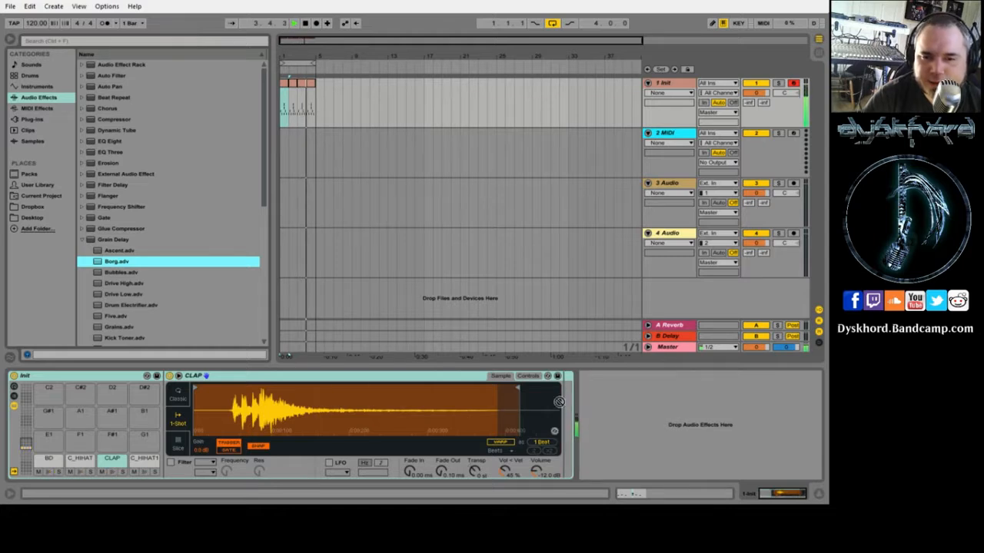
key("Return")
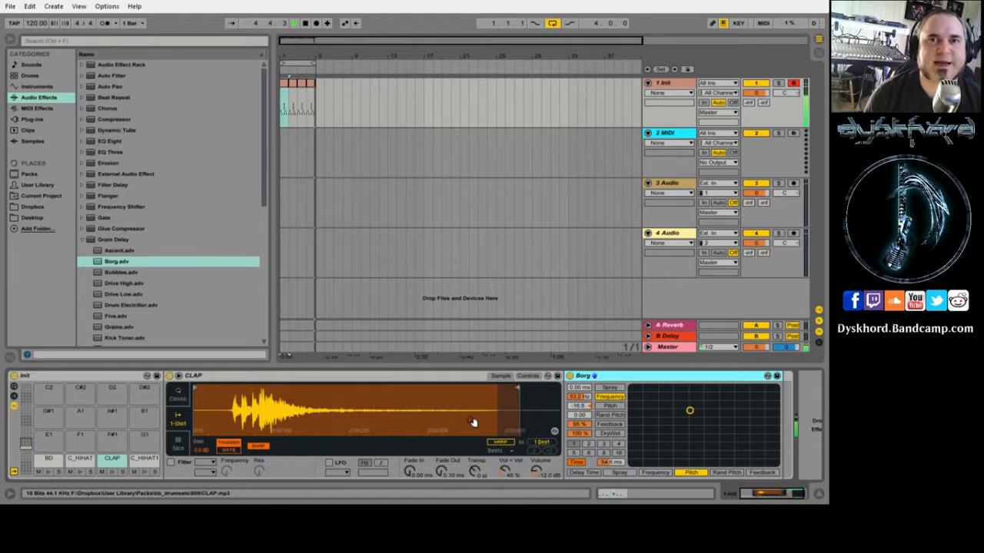
- Delete the Borg effect again to leave the clap dry, and stop playback
right_click(624, 382)
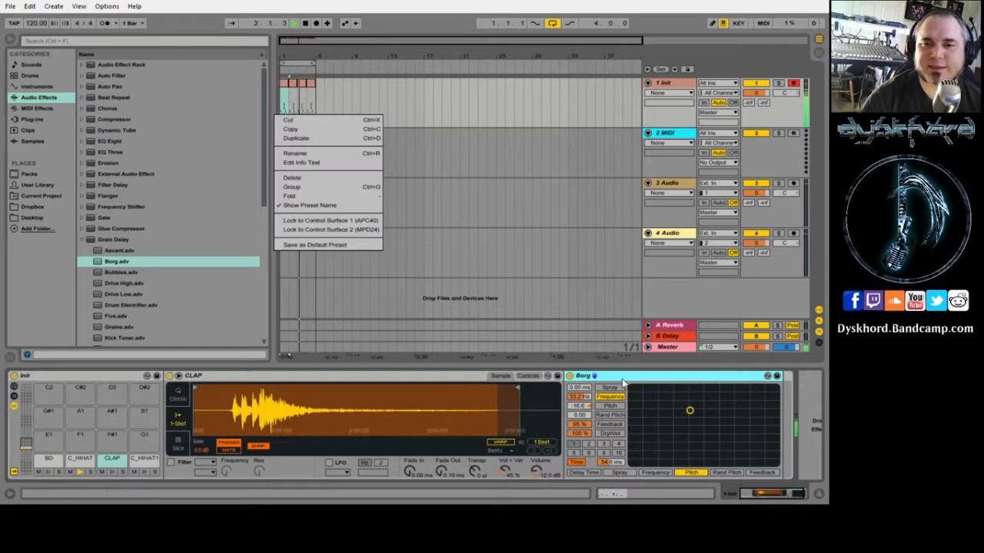
left_click(326, 179)
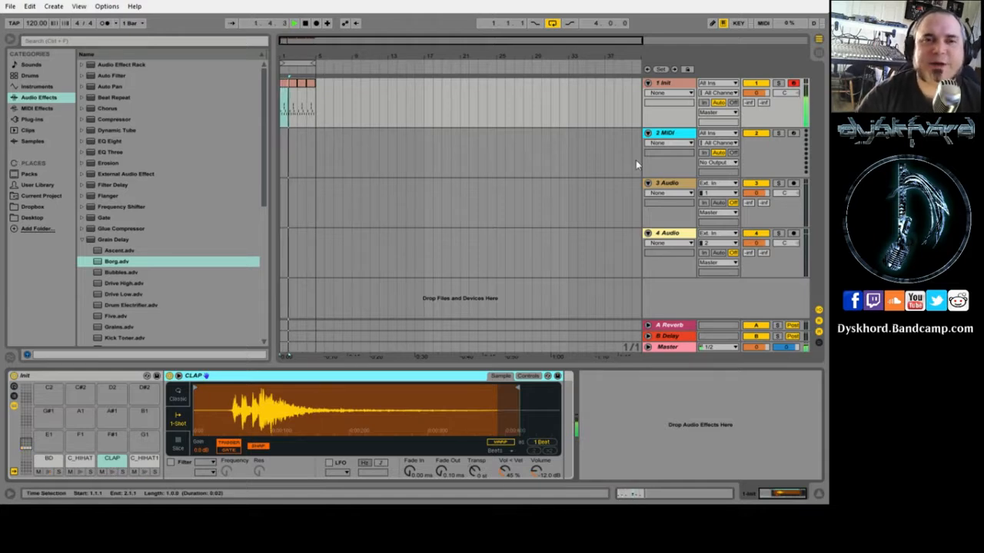
left_click(304, 23)
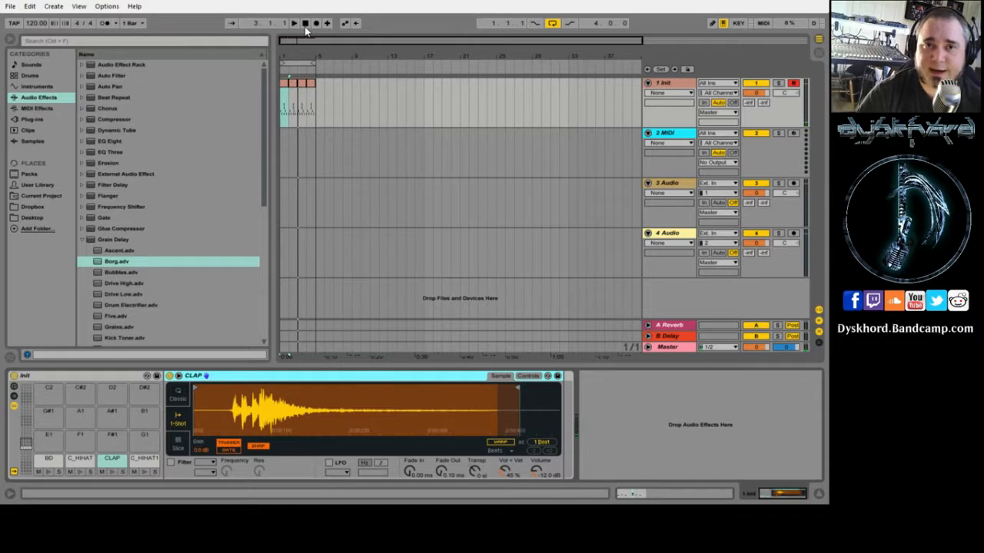